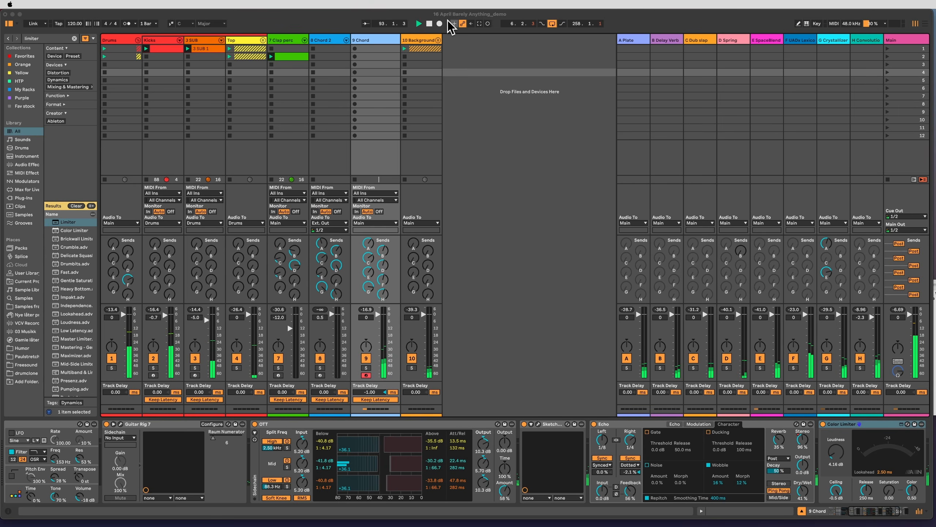
- Stop playback and look over the Clap perc clip's notes and the track's Drum Rack
left_click(429, 24)
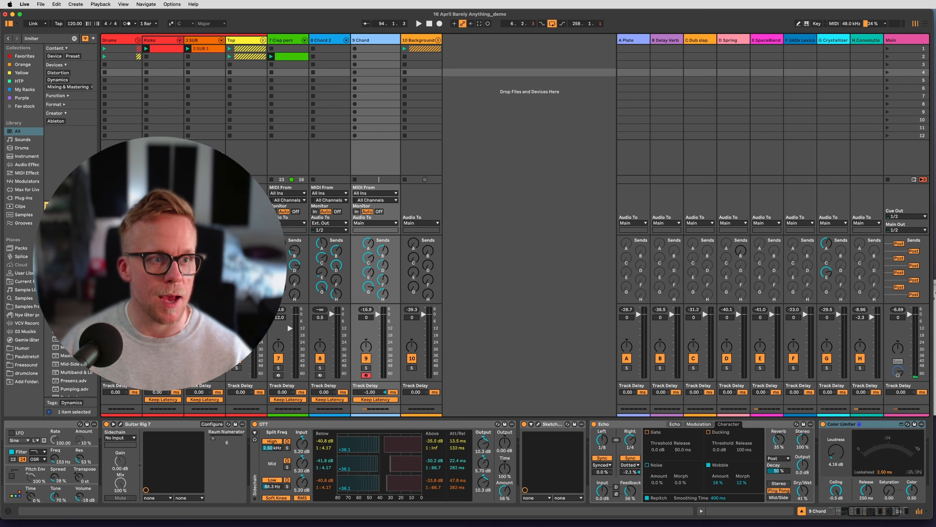
double_click(291, 56)
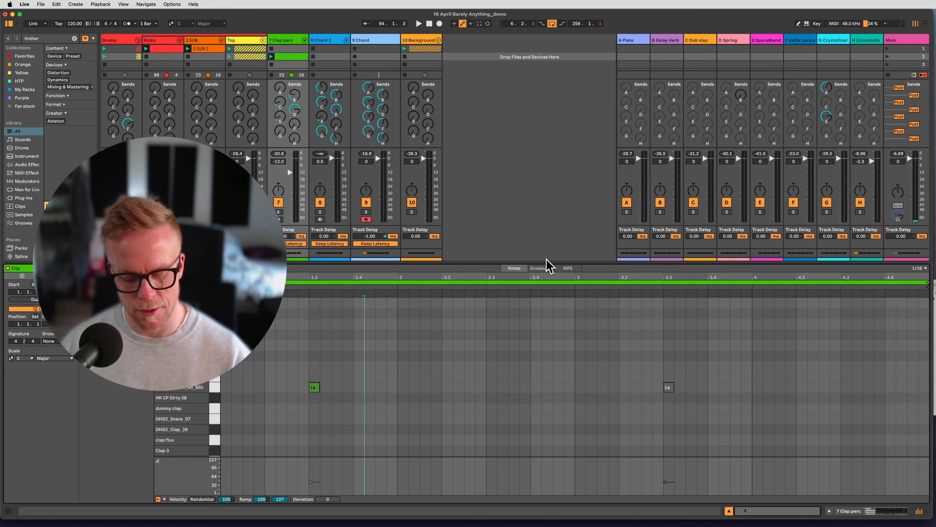
key("shift+Tab")
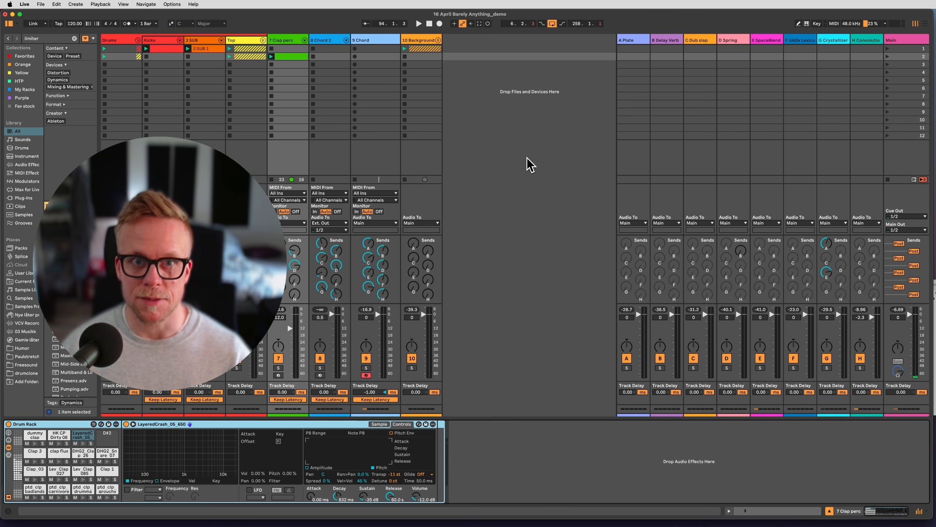
key("Tab")
key("Tab")
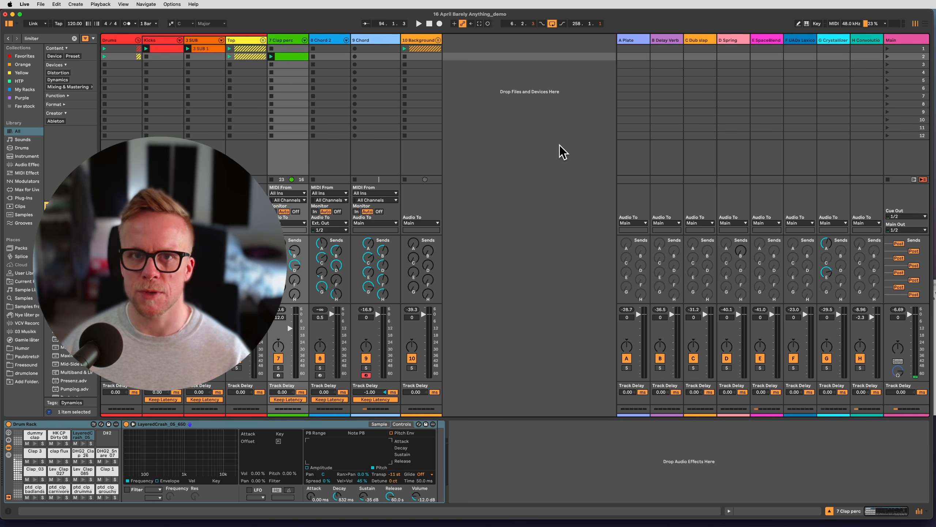
- Fold the Drums group and look through the device chain of the 9 Chord track
left_click(321, 56)
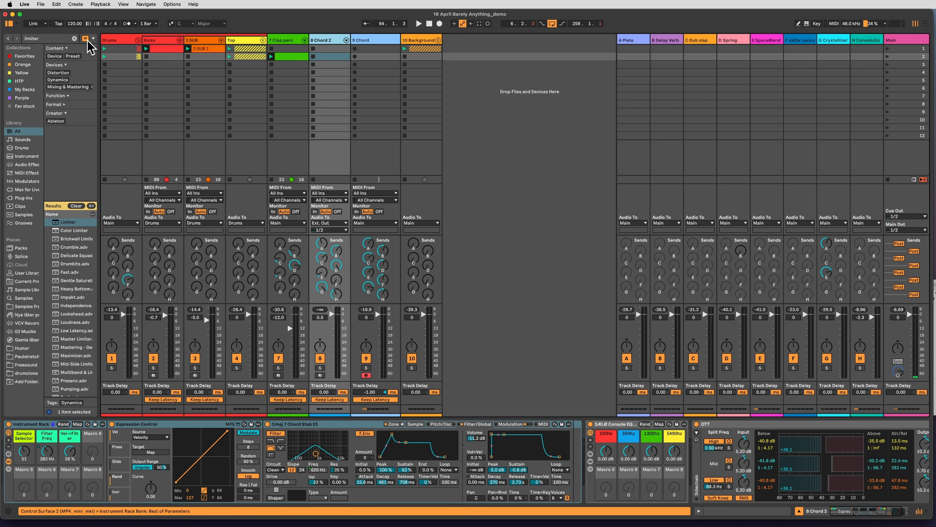
left_click(138, 40)
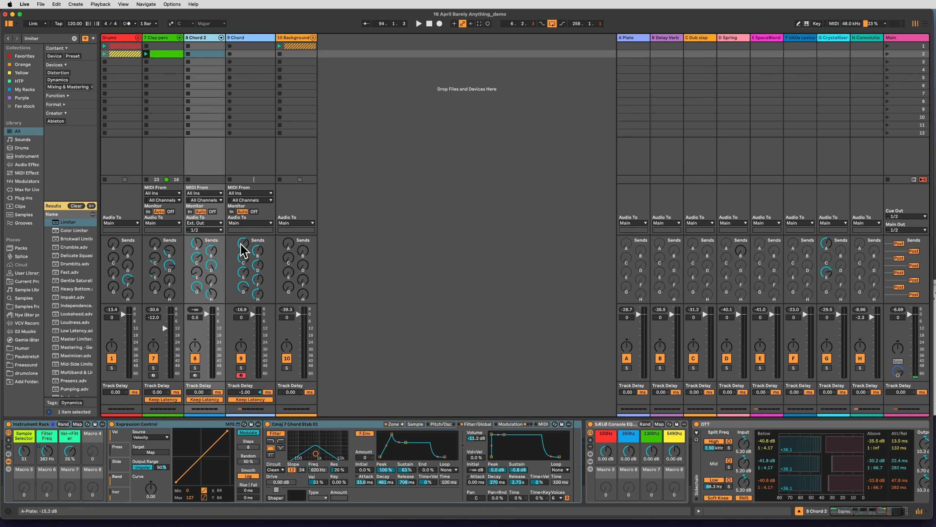
left_click(251, 43)
scroll(404, 456, "right", 5)
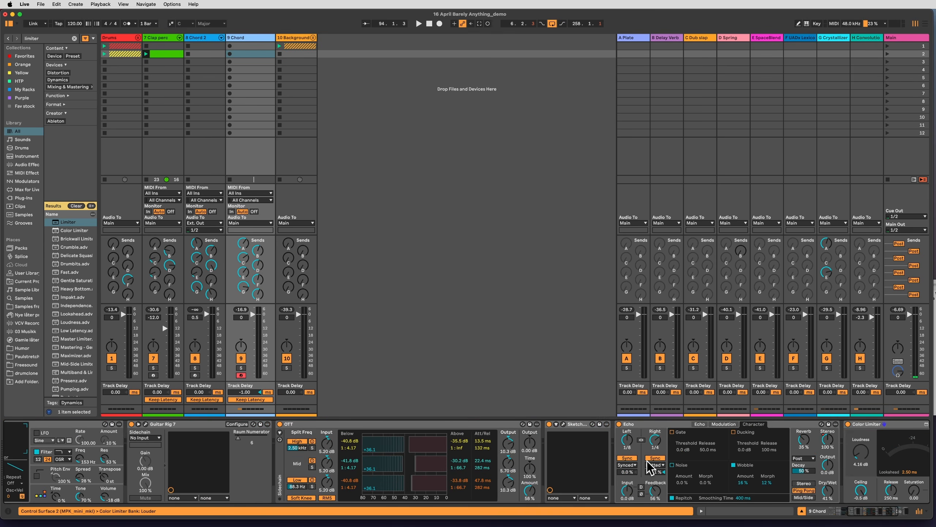
scroll(378, 429, "right", 5)
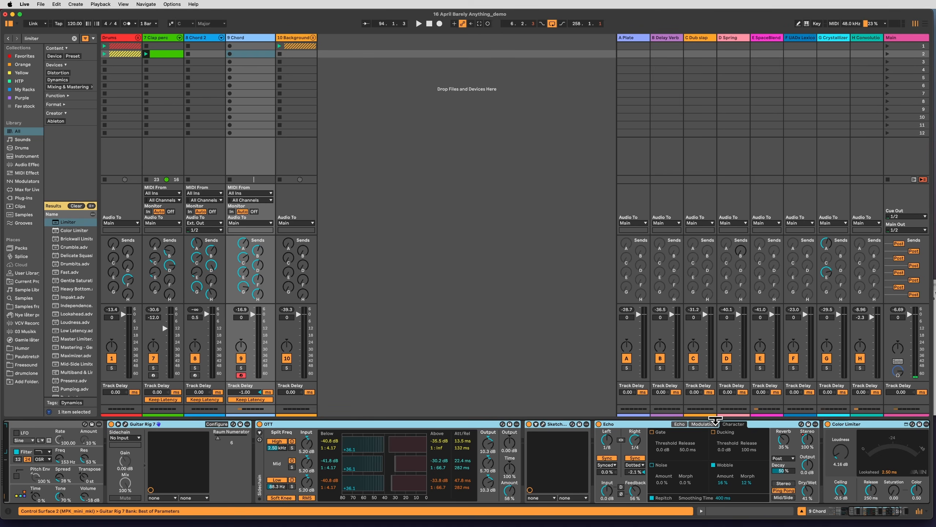
scroll(410, 467, "left", 5)
scroll(409, 468, "left", 3)
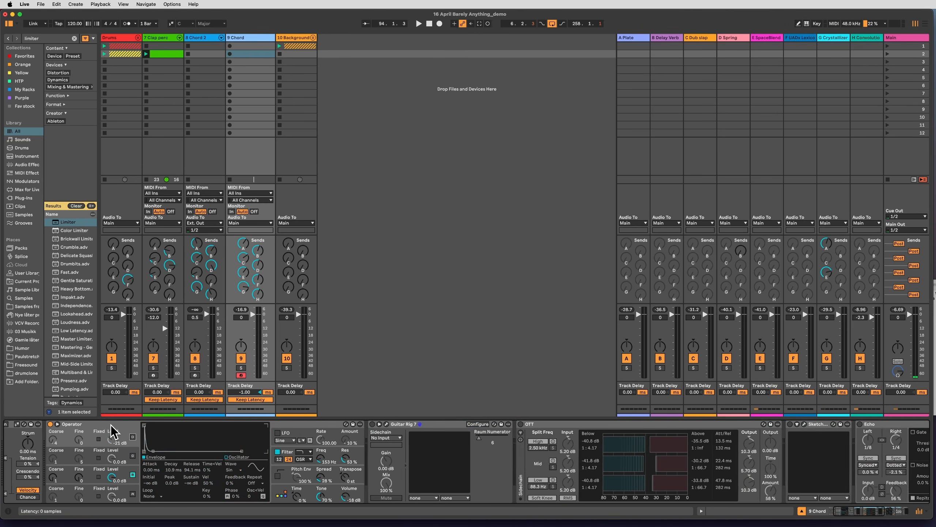
scroll(110, 431, "left", 3)
- Review Operator's oscillator and global settings and switch on oscillator C
left_click(214, 475)
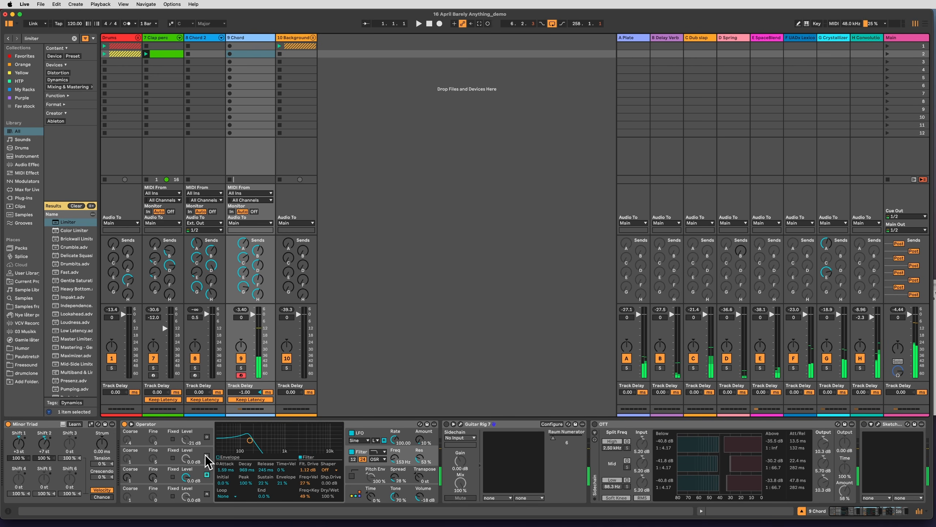
left_click(201, 478)
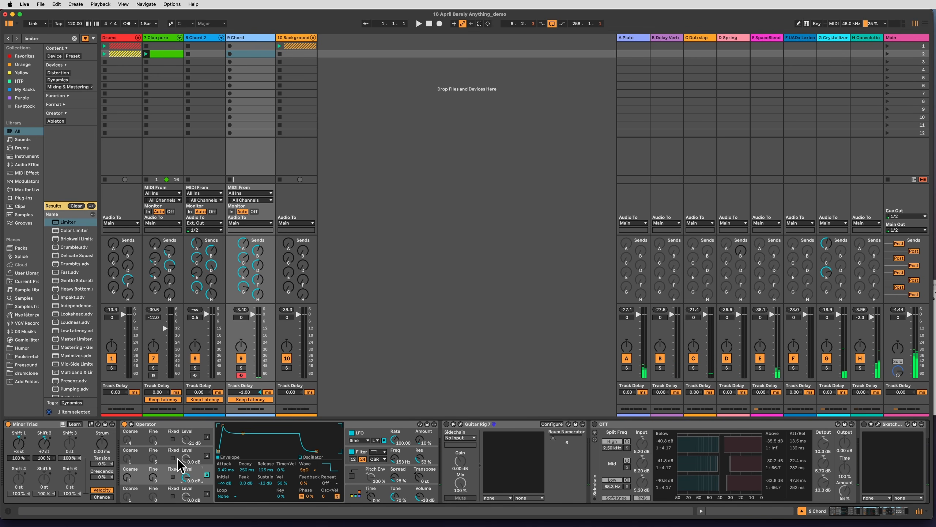
left_click(206, 457)
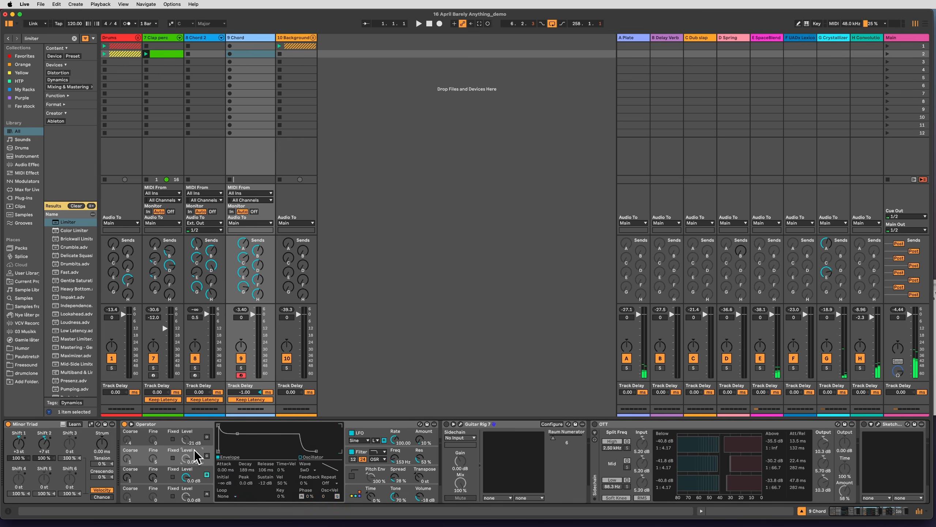
left_click(363, 496)
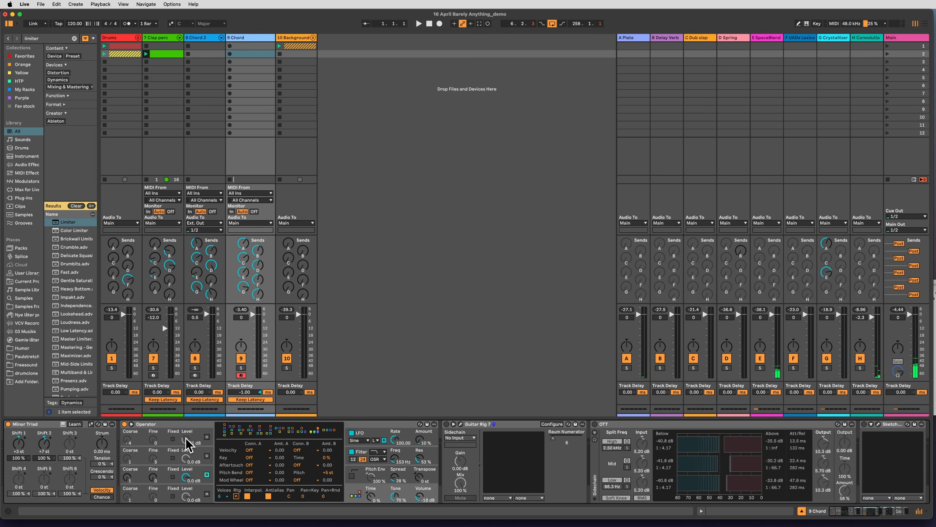
left_click(207, 456)
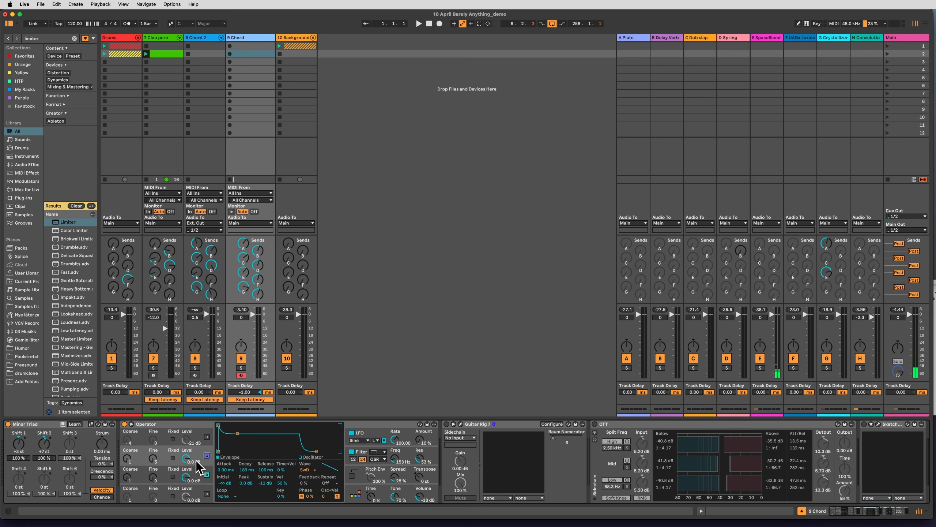
left_click(207, 474)
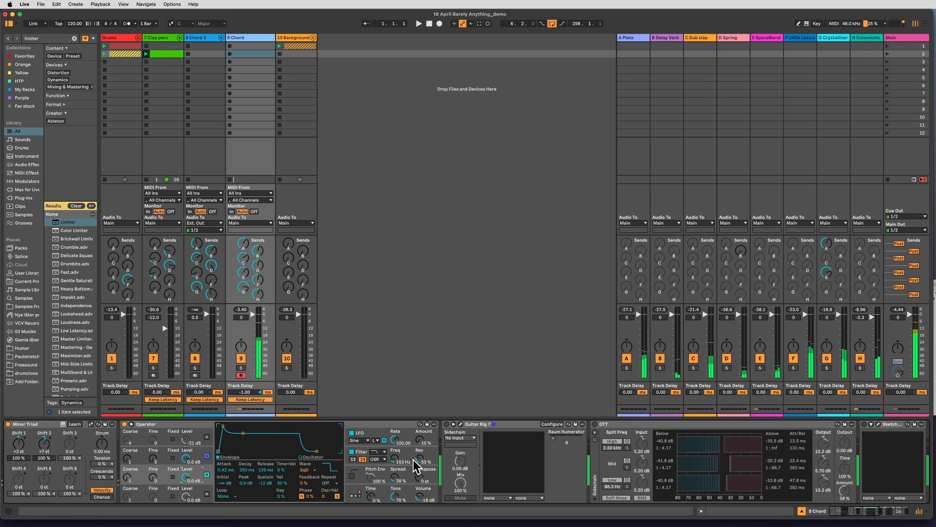
- Bypass the Raum module in Guitar Rig 7 and display Operator's LFO settings
left_click(461, 424)
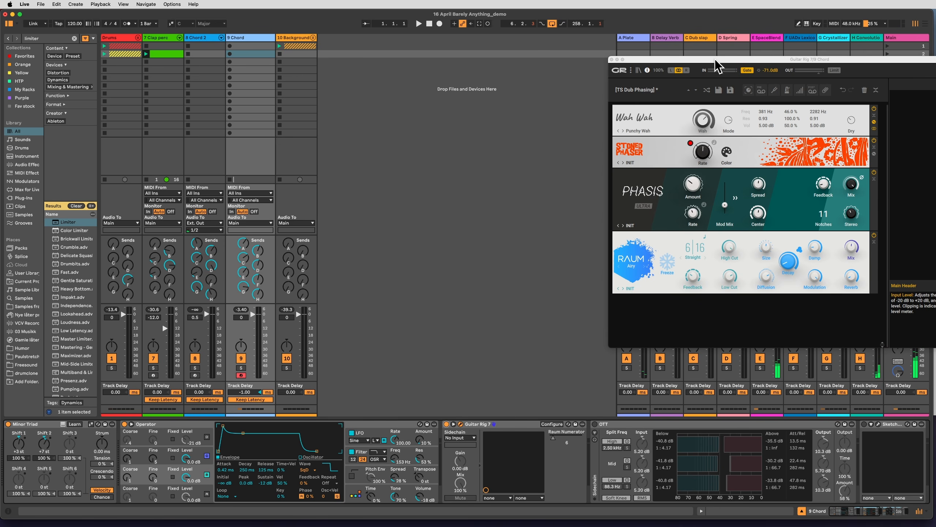
left_click_drag(716, 60, 512, 64)
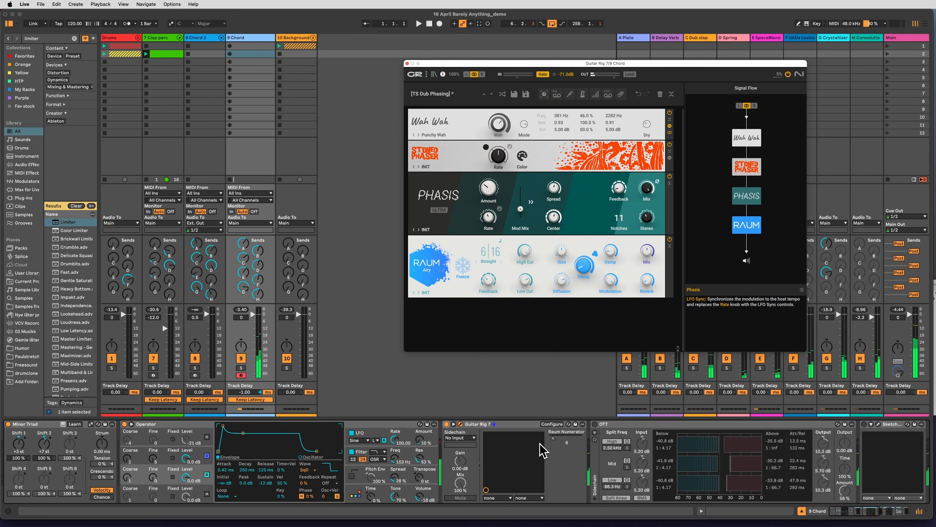
left_click(669, 239)
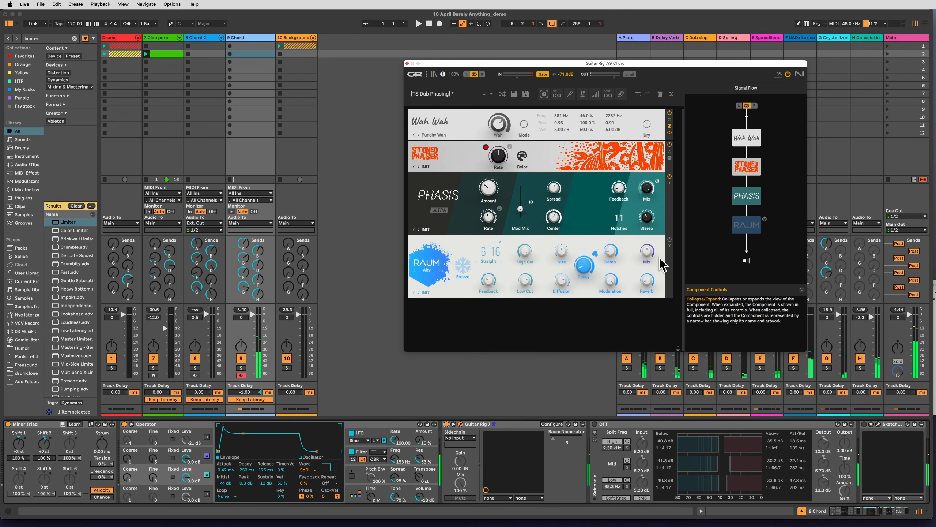
left_click(508, 421)
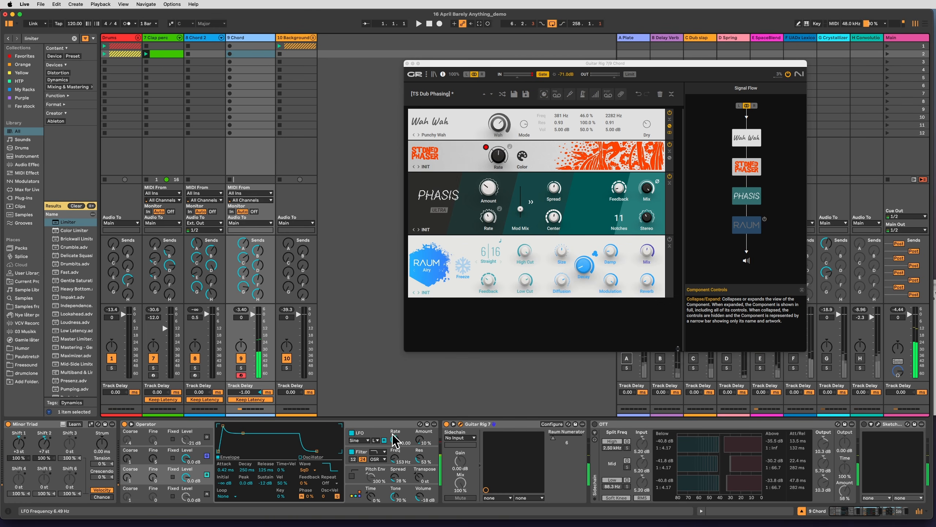
left_click(403, 440)
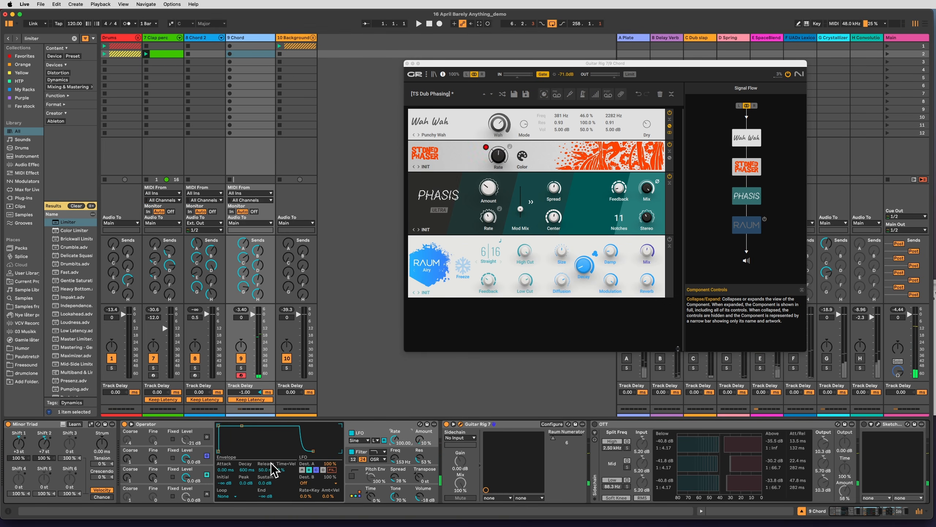
- Open SketchCassette II in place of the Guitar Rig window and toggle the effect off and on to compare the sound
scroll(271, 469, "right", 5)
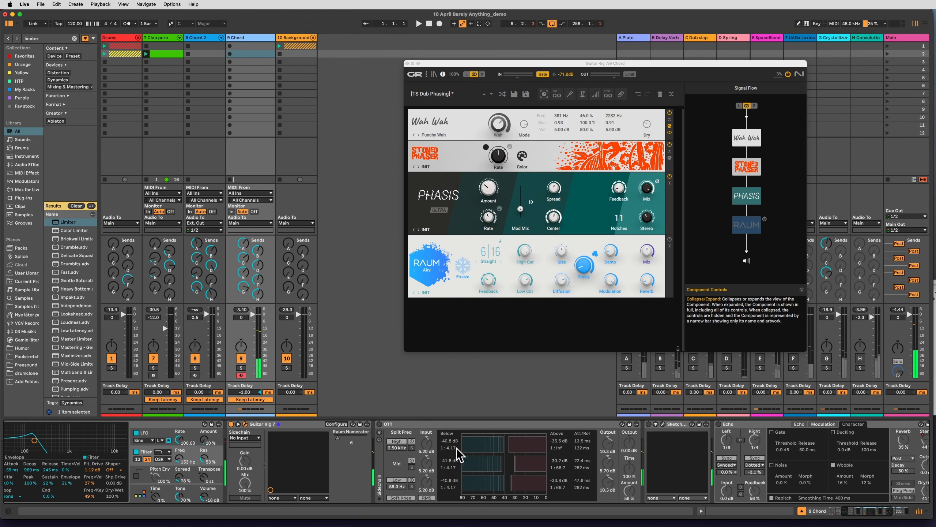
left_click(663, 424)
left_click_drag(752, 66, 553, 101)
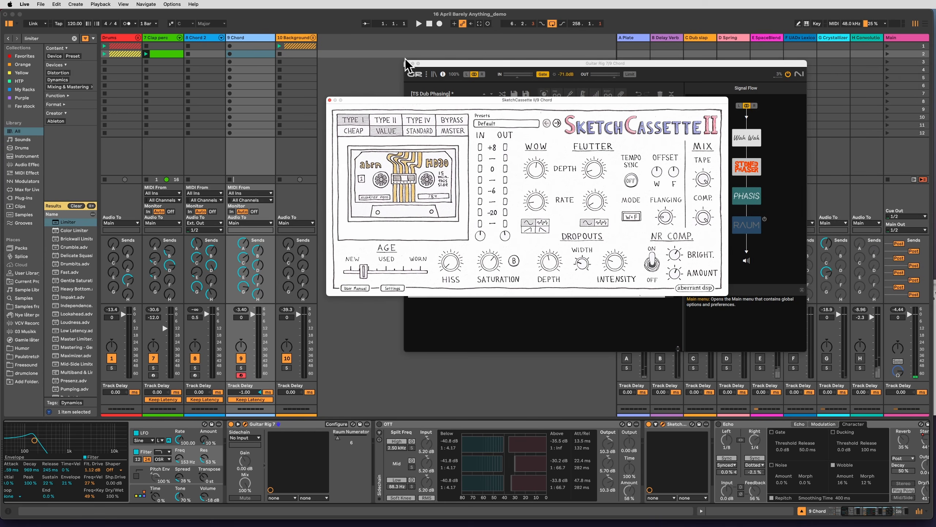
left_click(407, 63)
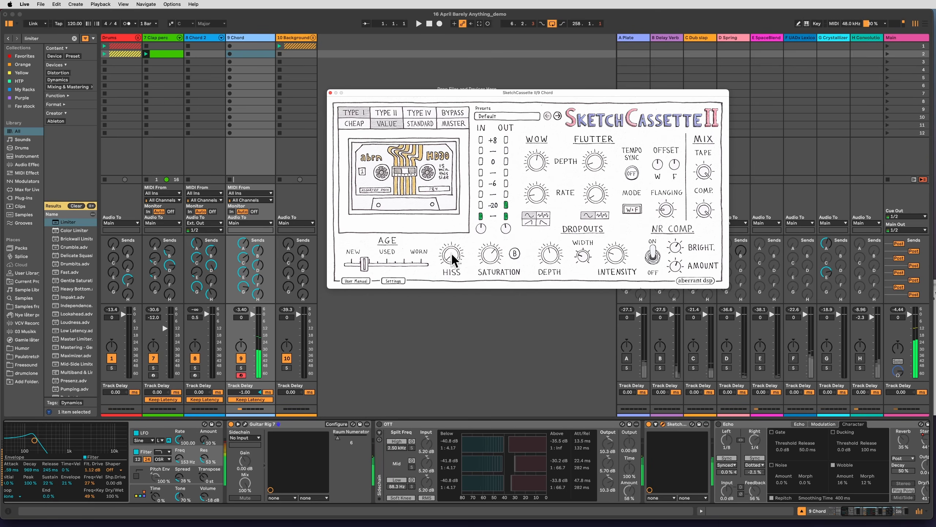
left_click(649, 425)
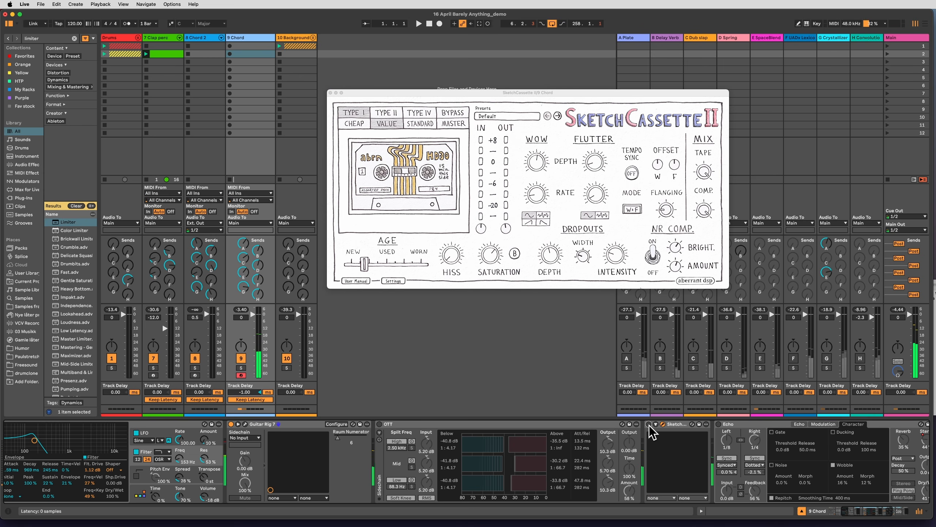
left_click(650, 425)
- Switch the Echo device to its Echo view and turn the Raum module in Guitar Rig 7 back on, closing its window
scroll(620, 425, "right", 3)
scroll(621, 431, "right", 3)
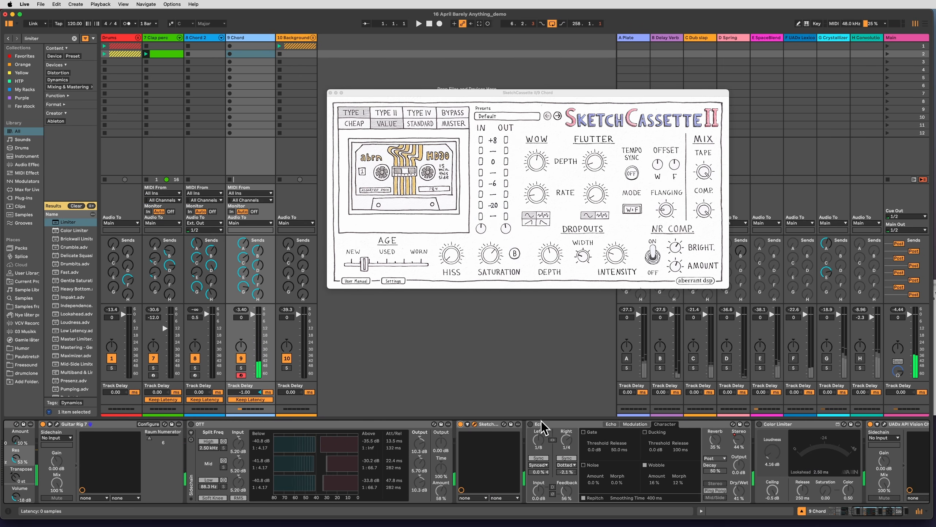
left_click(611, 424)
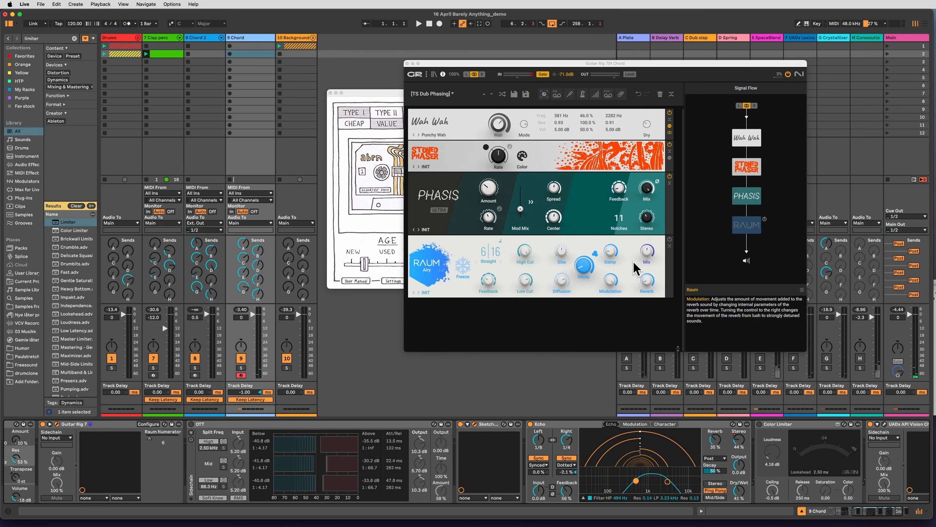
left_click(670, 239)
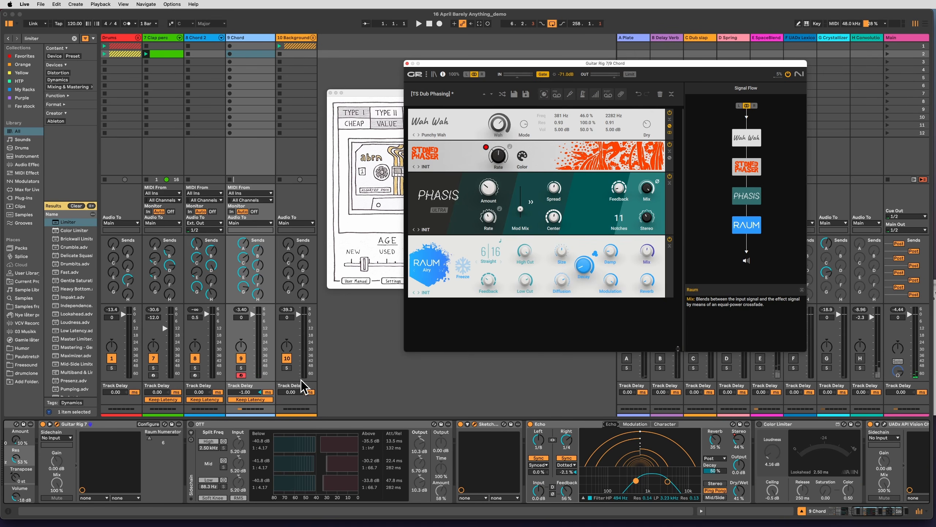
left_click(57, 424)
- Examine the Color Limiter and the UADx API Vision Channel Strip on the chord track, closing both open plug-in windows
scroll(59, 430, "right", 3)
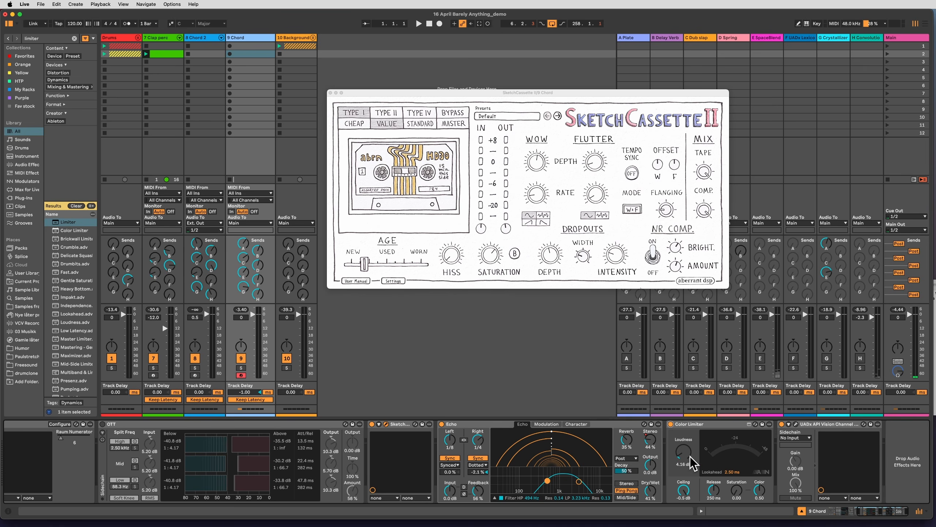
left_click(699, 424)
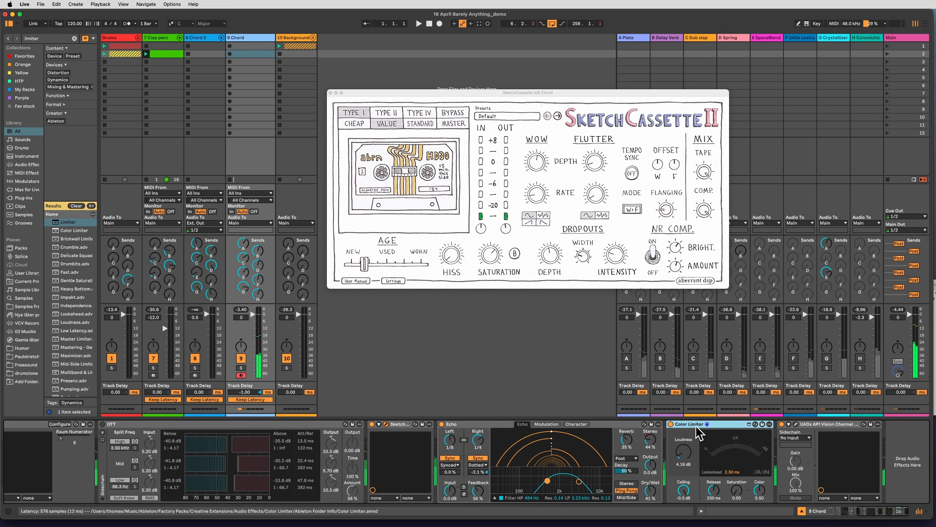
left_click(795, 424)
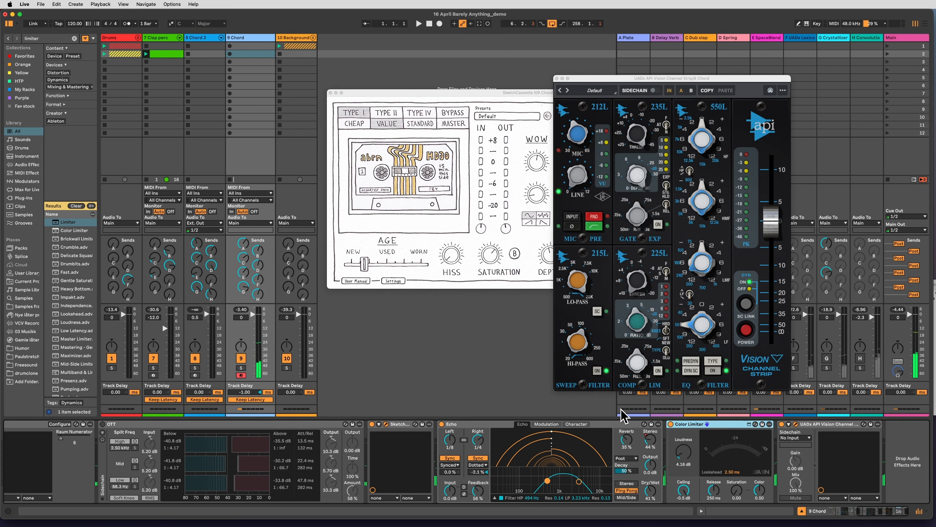
left_click(331, 93)
left_click_drag(660, 79, 474, 71)
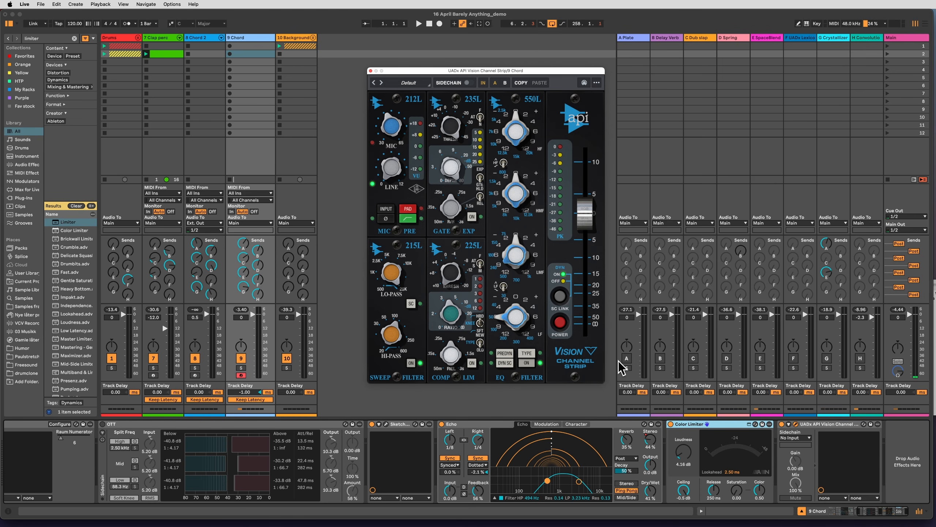
left_click(796, 425)
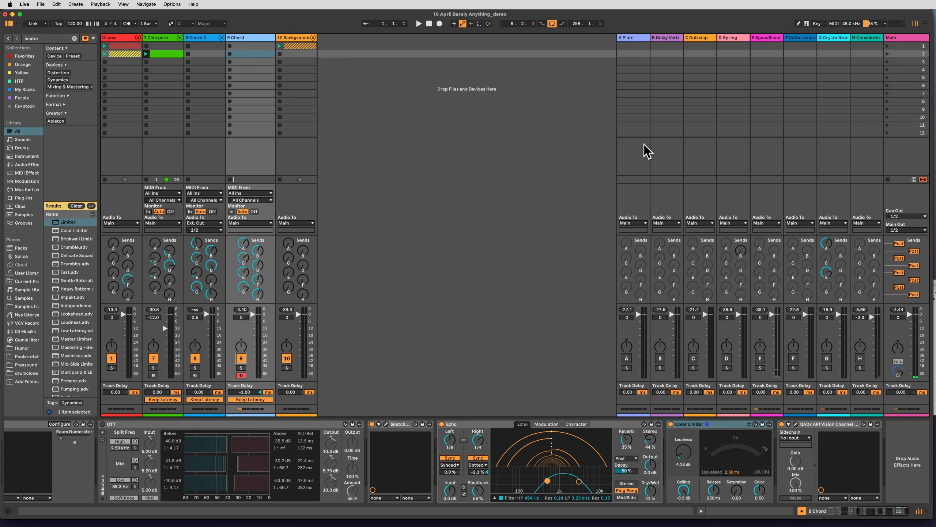
- Activate the A Plate return track and open its Little Plate reverb window
left_click(634, 44)
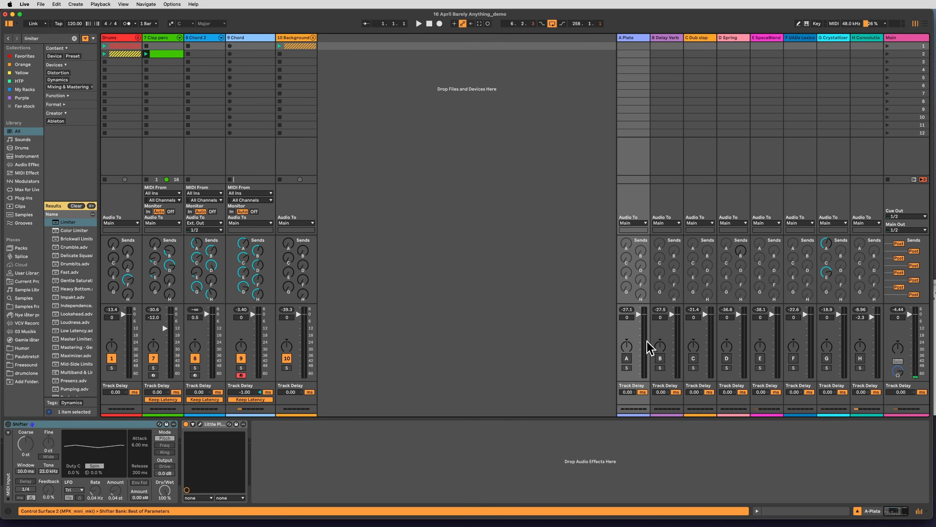
left_click(626, 358)
left_click(200, 424)
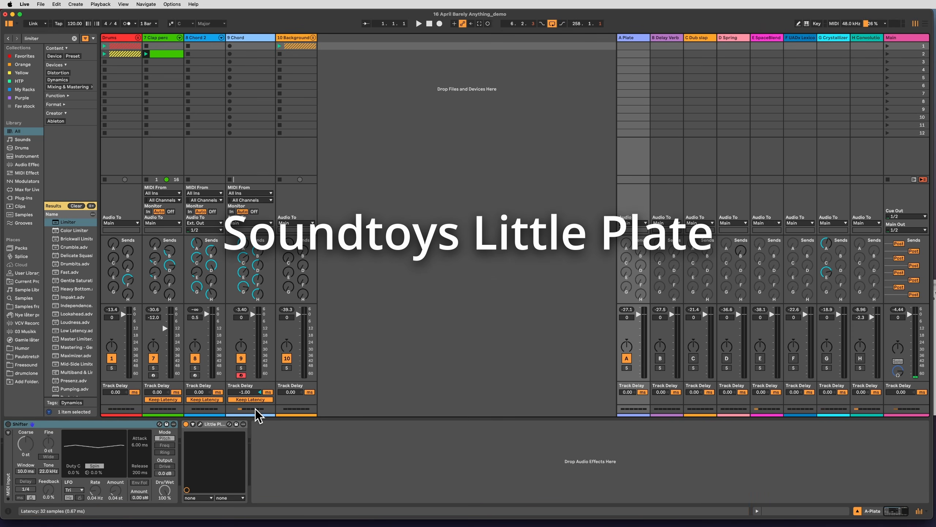
left_click_drag(448, 76, 675, 94)
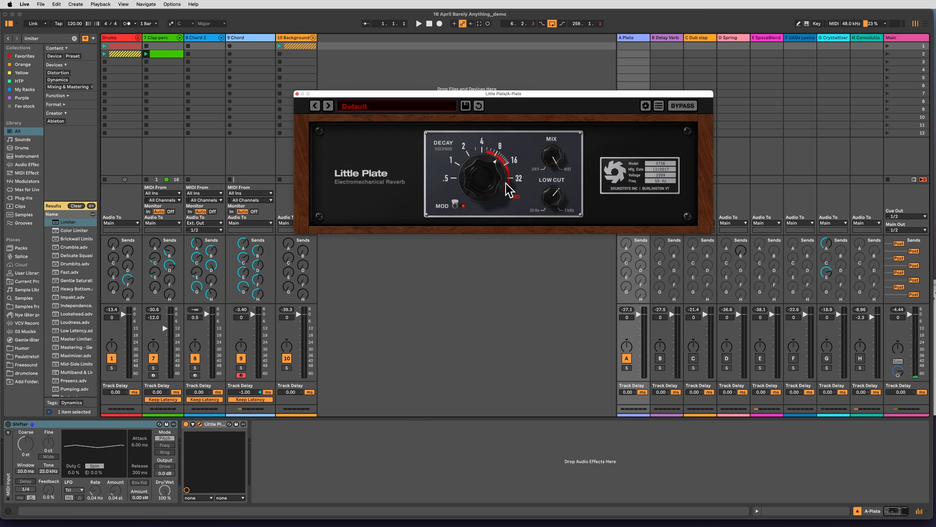
- Examine the Little Plate reverb's decay, mix and low cut controls and close its window
mouse_move(559, 180)
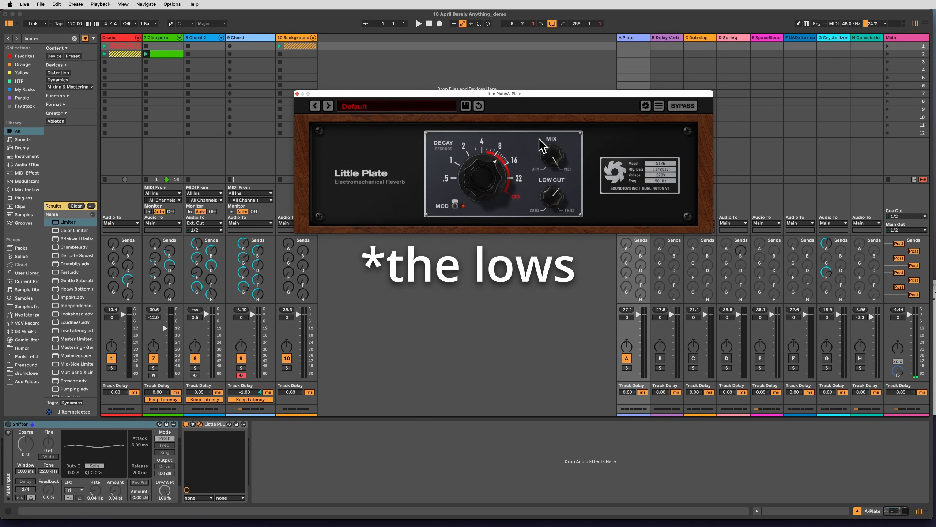
left_click_drag(494, 169, 501, 143)
left_click(297, 94)
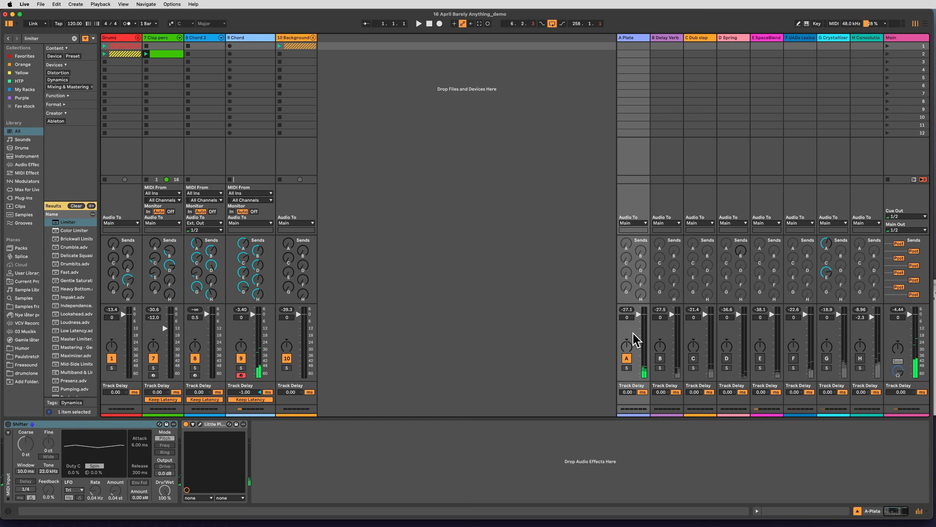
- Show the B Delay Verb return's devices and browse the type and IR lists of its Amazing Stereo Spring reverb, keeping 09 Springs
left_click(664, 168)
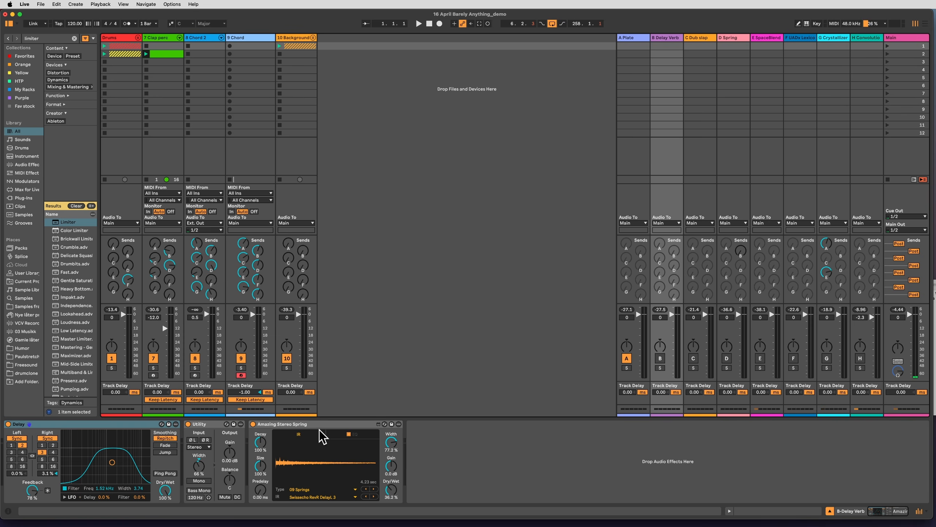
left_click(284, 425)
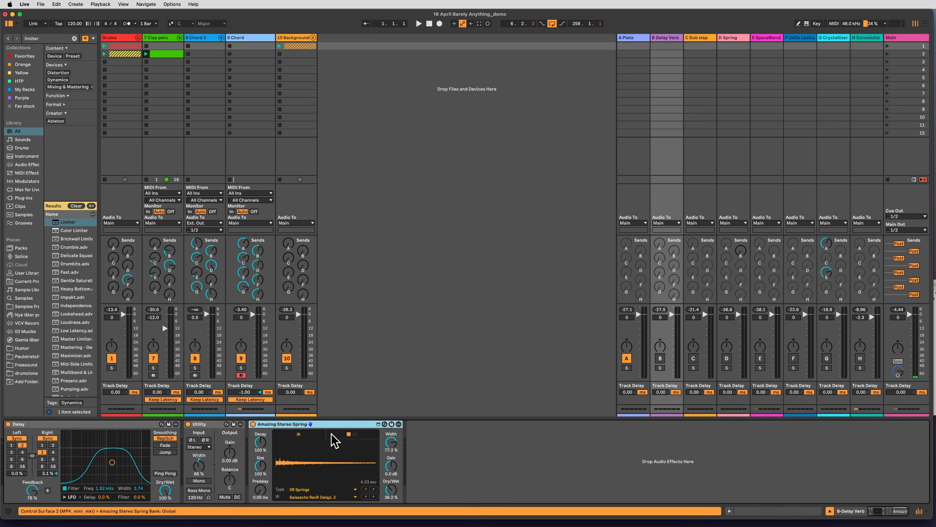
left_click(313, 495)
left_click(313, 494)
left_click(327, 489)
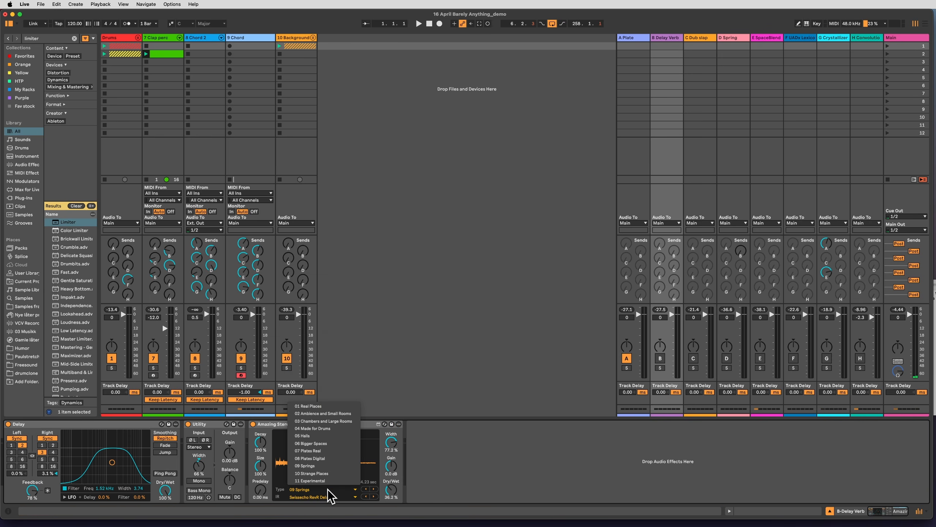
left_click(316, 466)
left_click(324, 496)
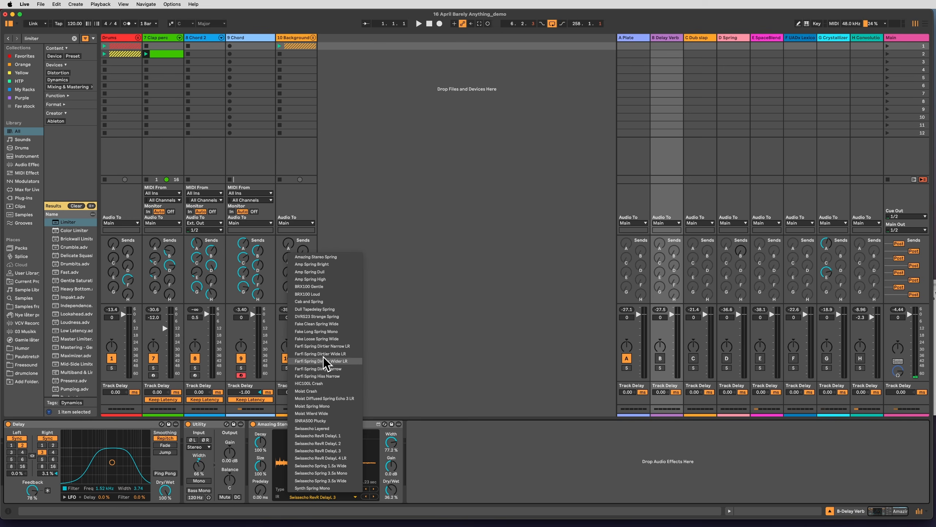
left_click(431, 474)
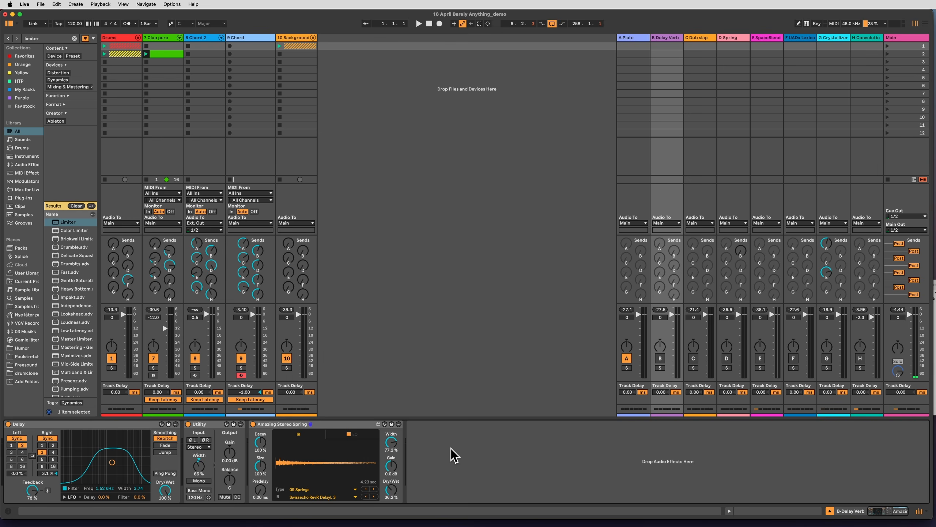
- Activate the B Delay Verb return and compare it with A Plate by toggling both, leaving both returns on
left_click(660, 358)
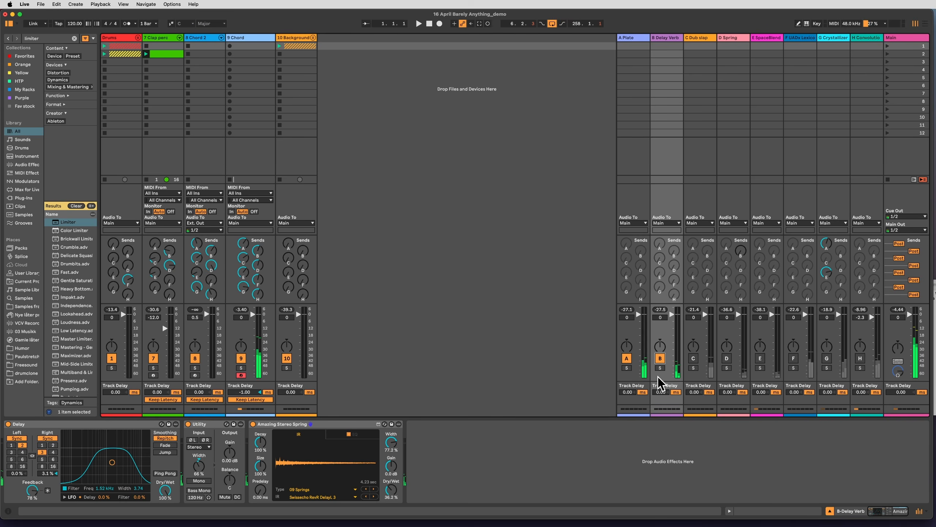
left_click(628, 358)
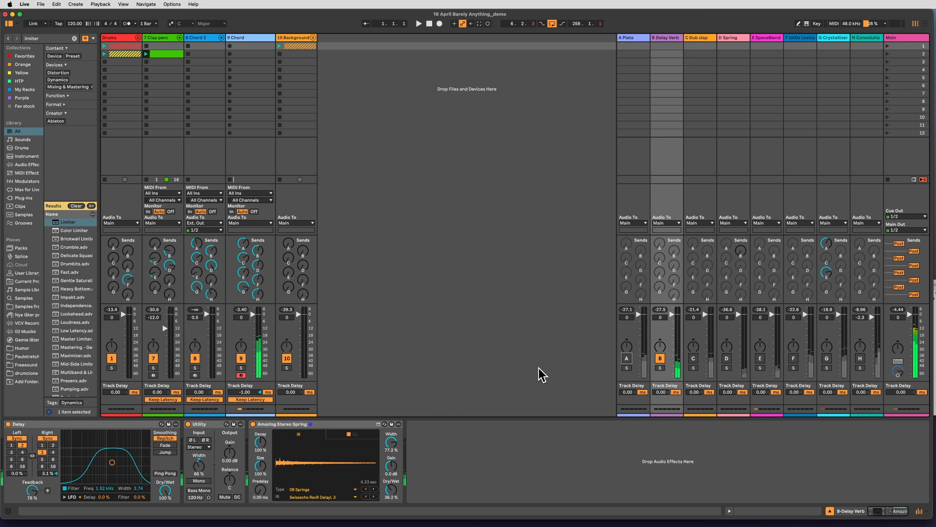
left_click(662, 357)
left_click(627, 359)
left_click(663, 358)
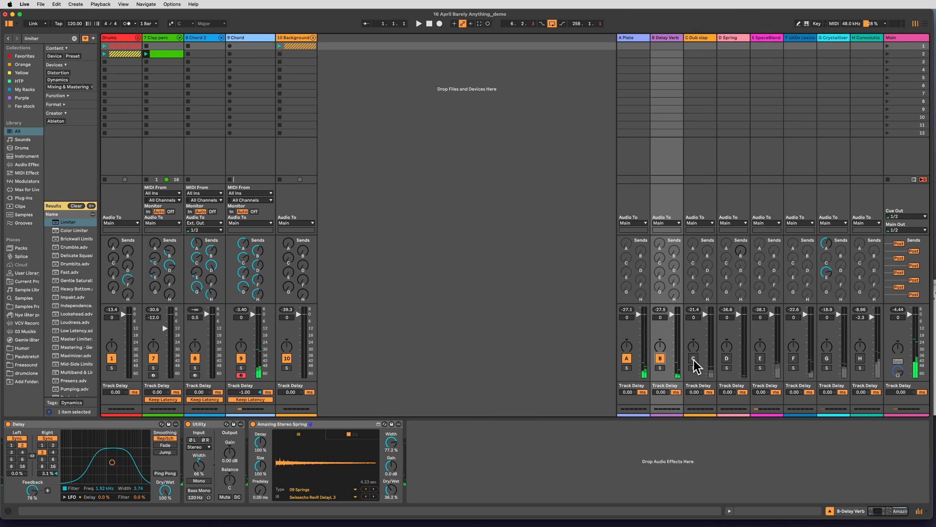
- Activate the C Dub slap return and open its UADx Galaxy Tape Echo window
left_click(686, 240)
left_click(693, 359)
left_click(736, 38)
left_click(702, 37)
left_click(21, 424)
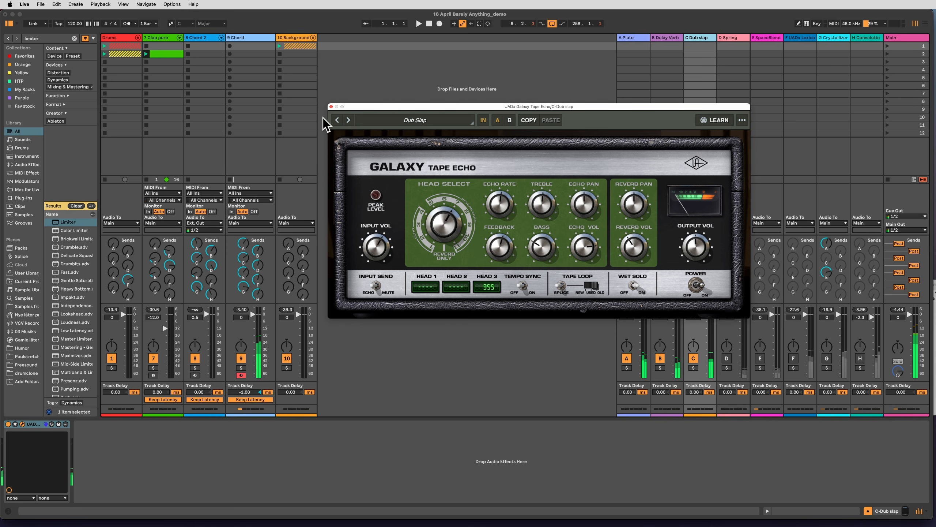
- Close the Galaxy Tape Echo window and audition the C Dub slap return in solo, releasing the solo again
left_click(331, 107)
left_click(694, 367)
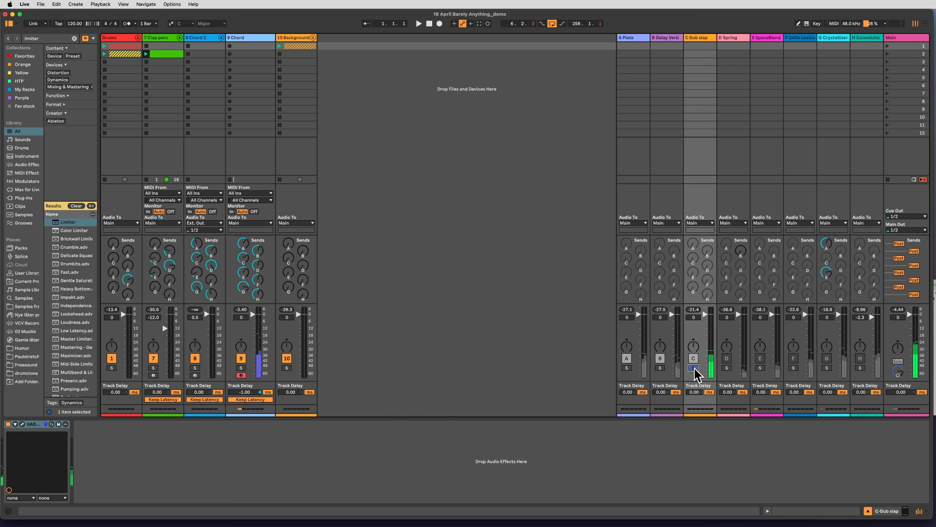
left_click(695, 369)
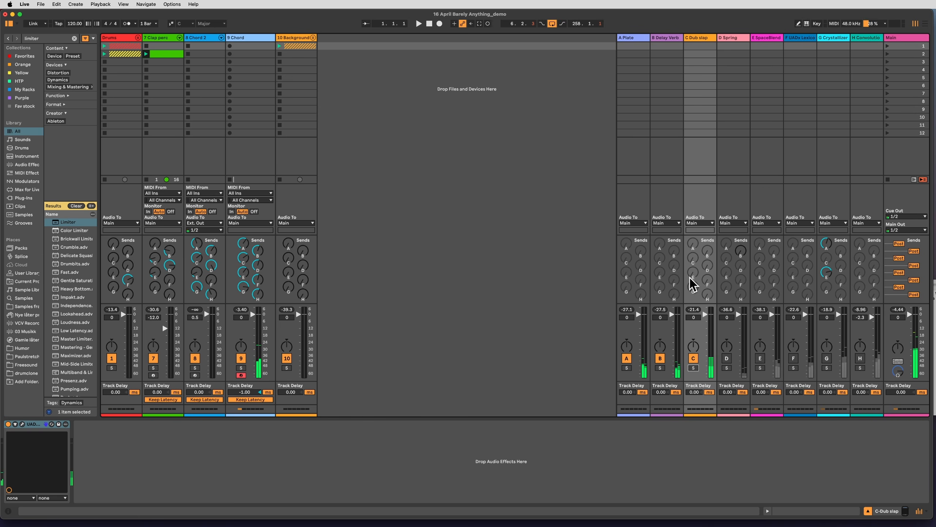
- Activate the D Spring return and browse the IR list of its Amazing Stereo Spring reverb, keeping Fake Long Spring Mono
left_click(730, 371)
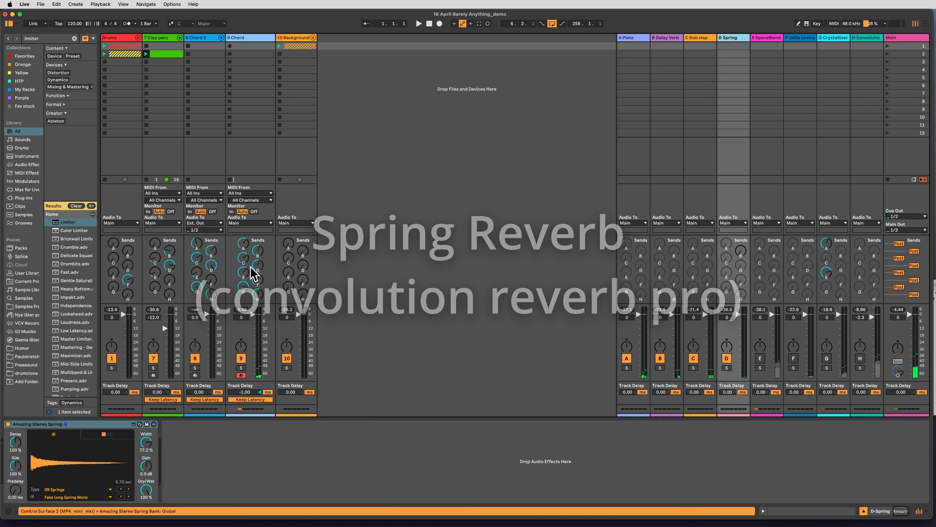
left_click(37, 424)
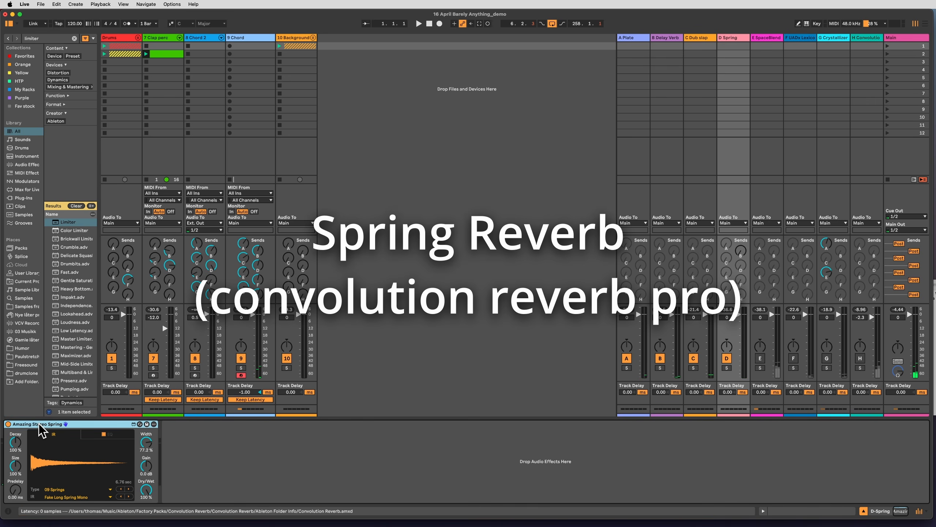
left_click(95, 495)
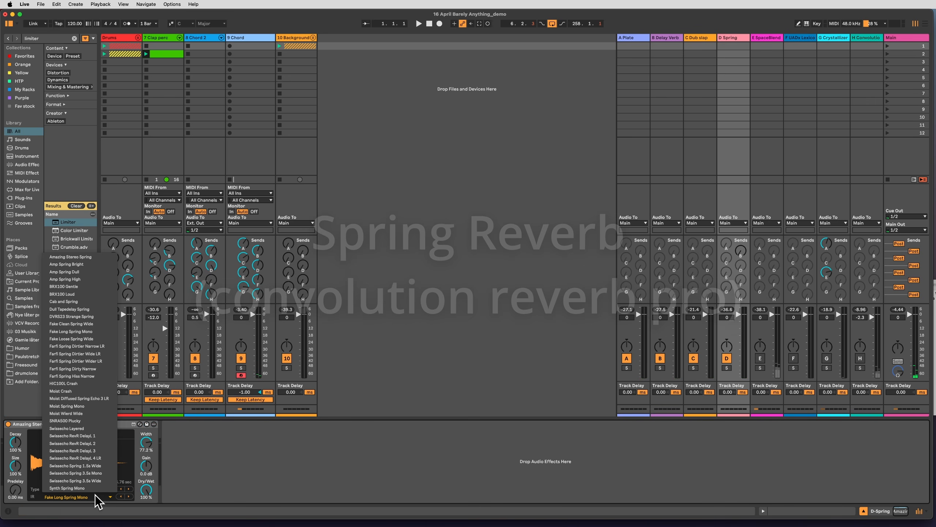
left_click(71, 496)
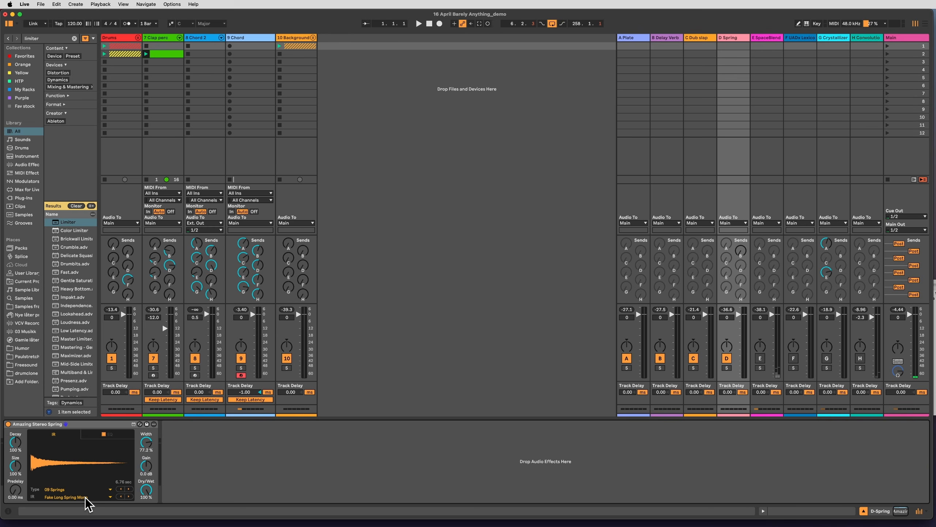
left_click(85, 497)
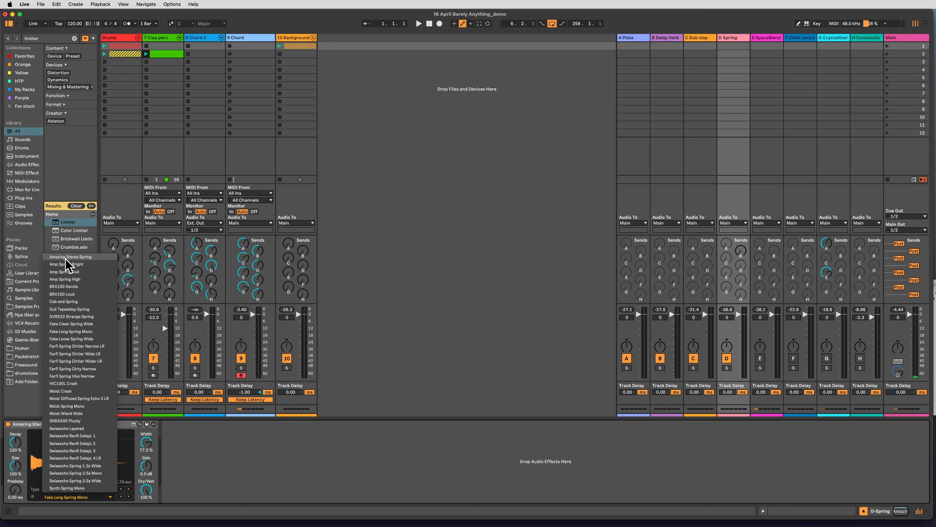
left_click(265, 457)
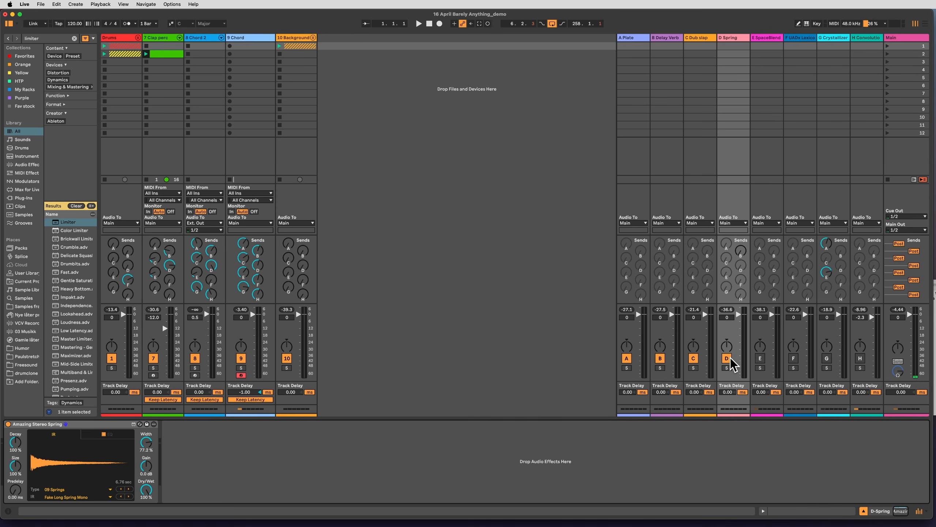
- Audition the D Spring return in solo, and compare the sound with returns A, B and C switched off and back on
left_click(727, 368)
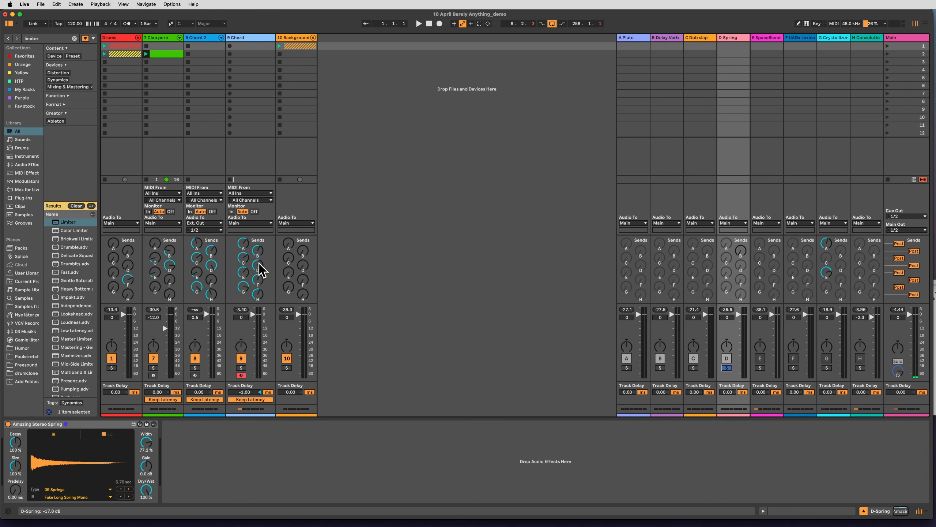
left_click(725, 368)
left_click(694, 358)
left_click(660, 358)
left_click(627, 358)
left_click(627, 359)
left_click(660, 358)
left_click(693, 359)
- Pull the Main track's volume down to silence and reset it to its default level
left_click_drag(910, 315, 911, 394)
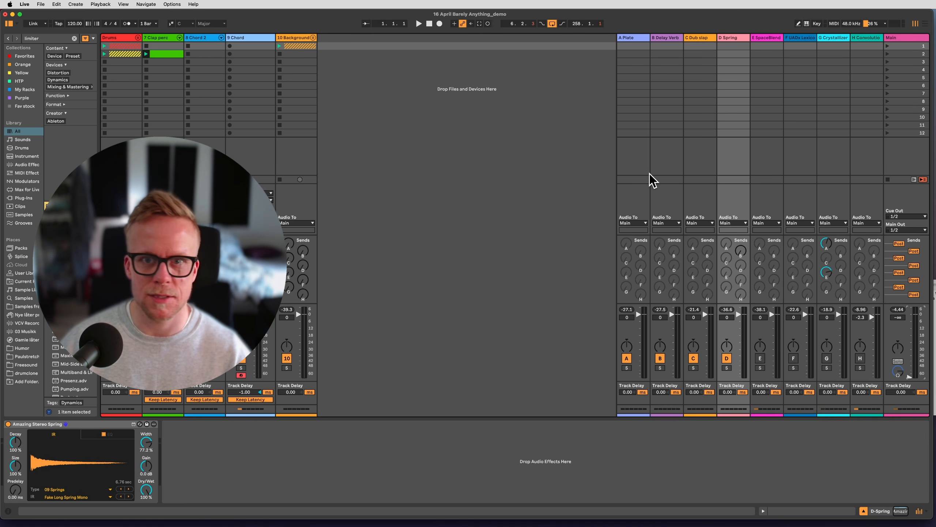
double_click(915, 337)
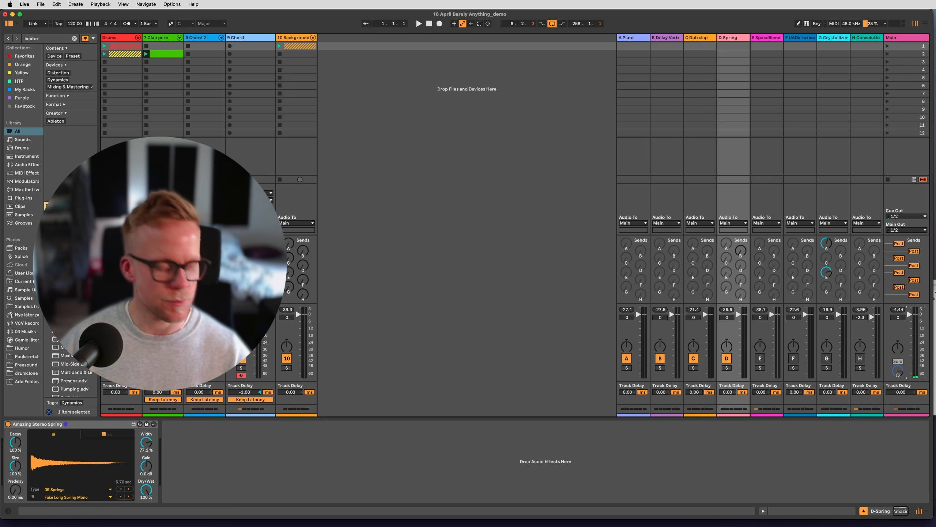
- Activate the E SpaceBlender return and open its SpaceBlender plug-in window, placing it clear of the channel controls
left_click(754, 355)
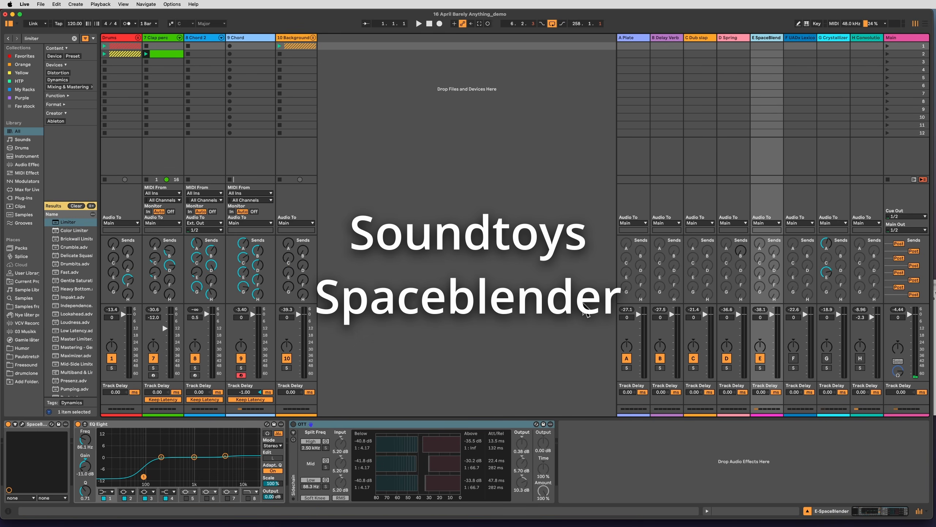
left_click(22, 424)
left_click_drag(750, 68, 477, 91)
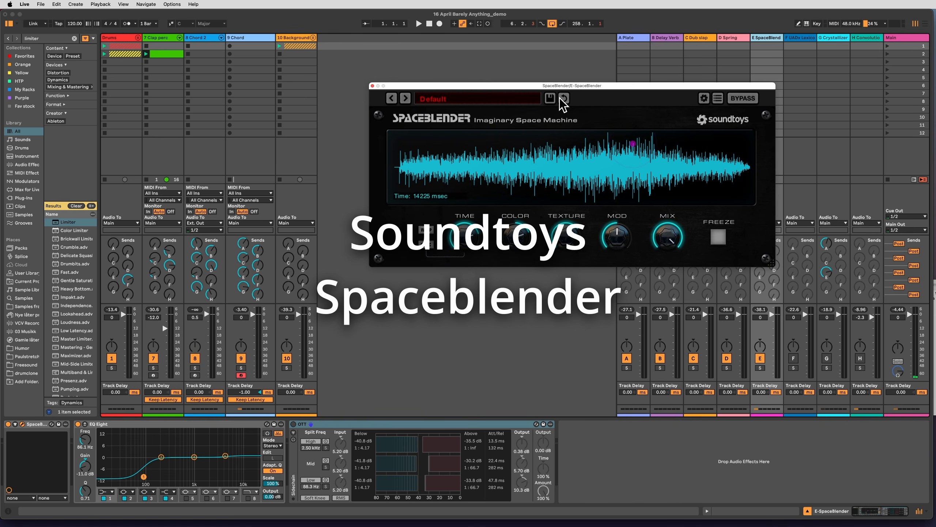
left_click_drag(622, 86, 584, 136)
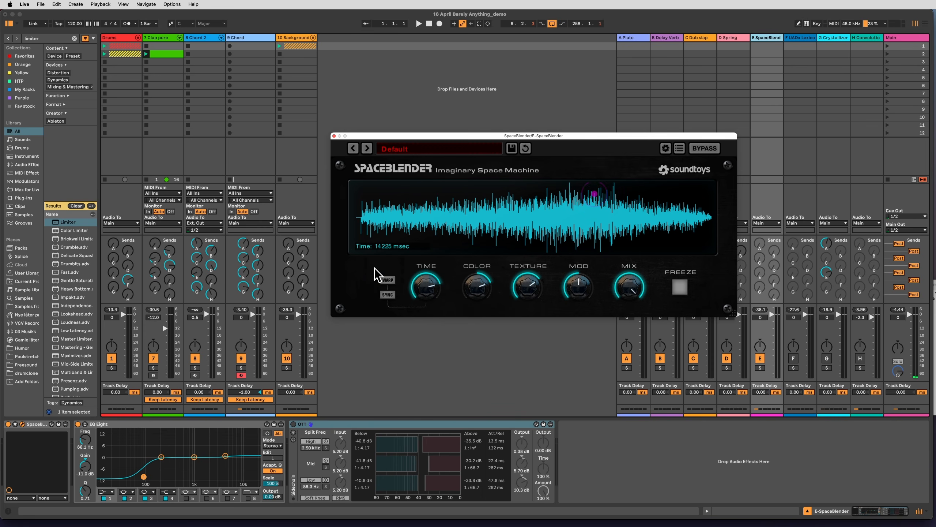
- Audition the E SpaceBlender return in solo and through the Chord track's adjusted send E, closing the SpaceBlender window
left_click(761, 368)
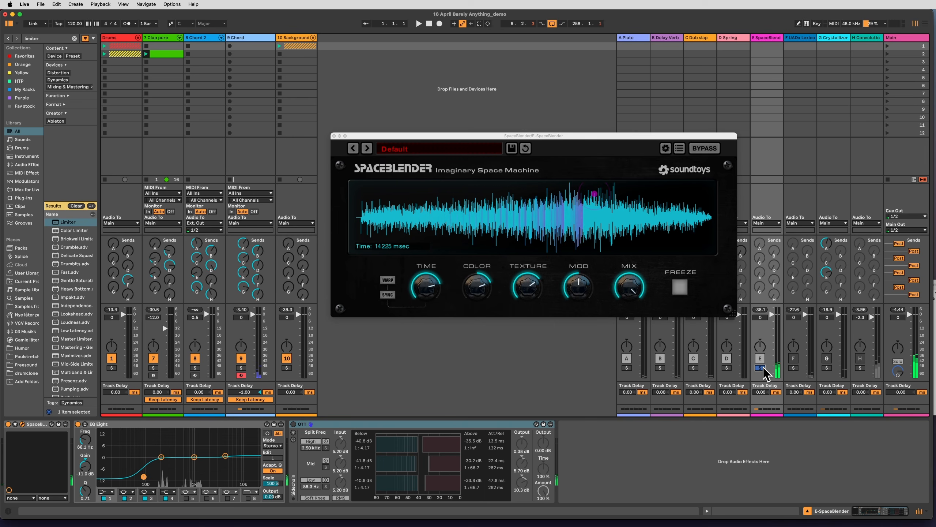
left_click(759, 369)
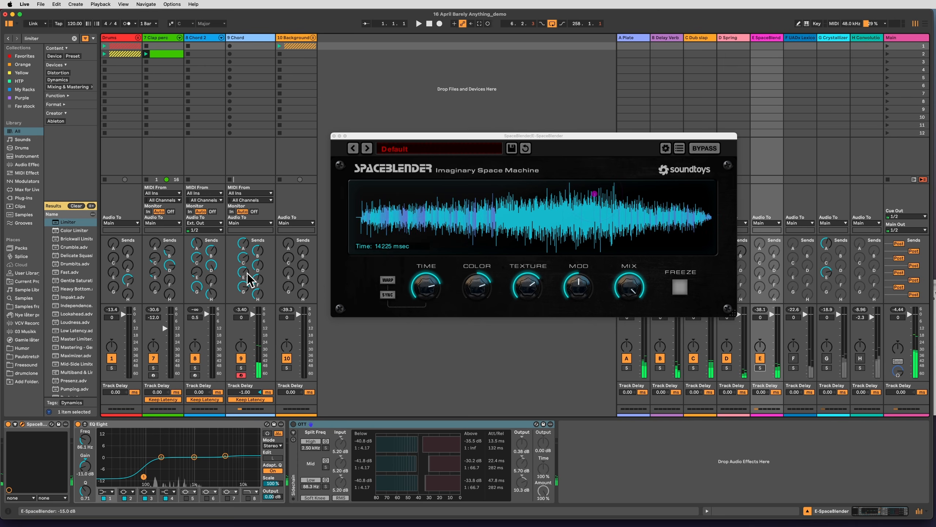
left_click_drag(244, 271, 244, 264)
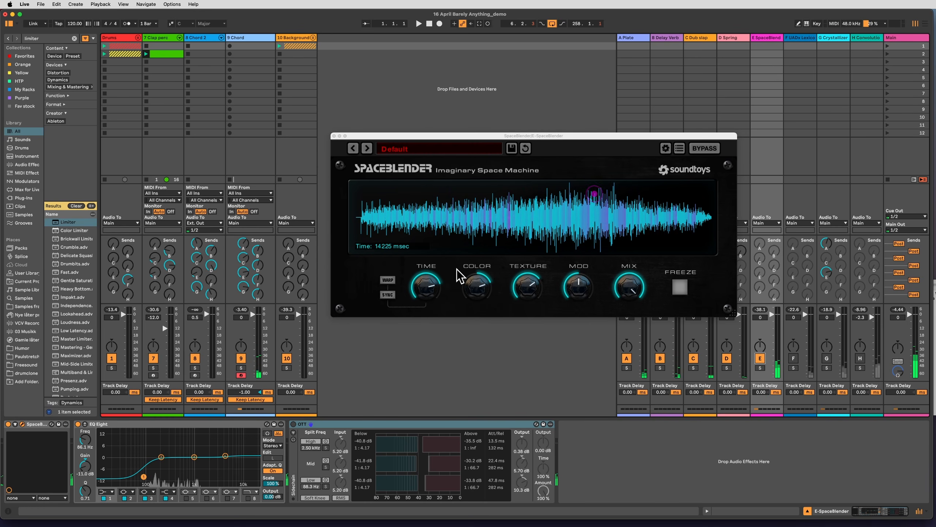
left_click(333, 136)
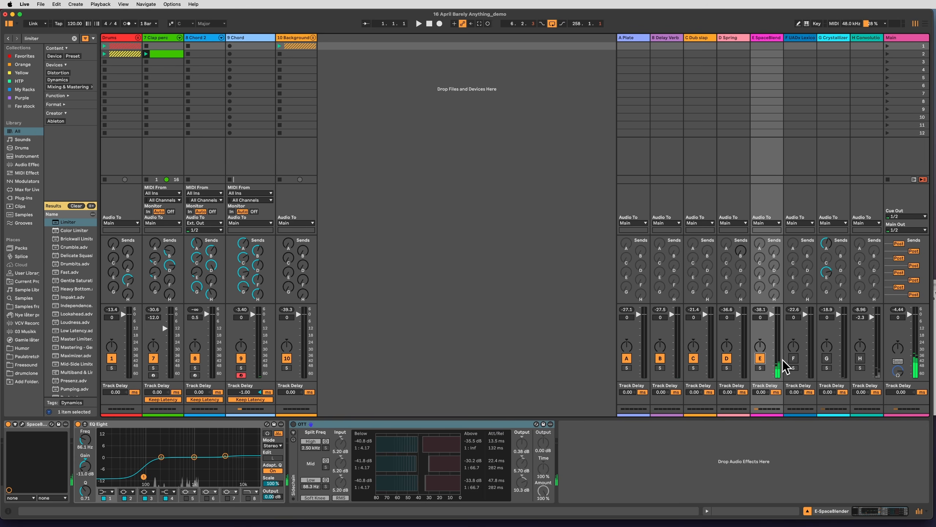
- Activate the F UADx Lexicon 224 return and open its Lexicon 224 Digital Reverb window over the empty workspace area
left_click(792, 156)
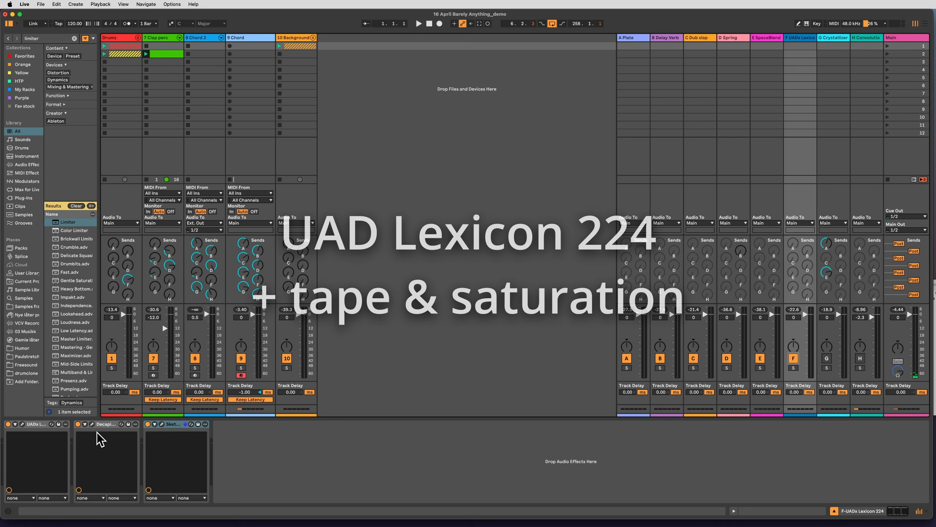
left_click(78, 424)
left_click(78, 424)
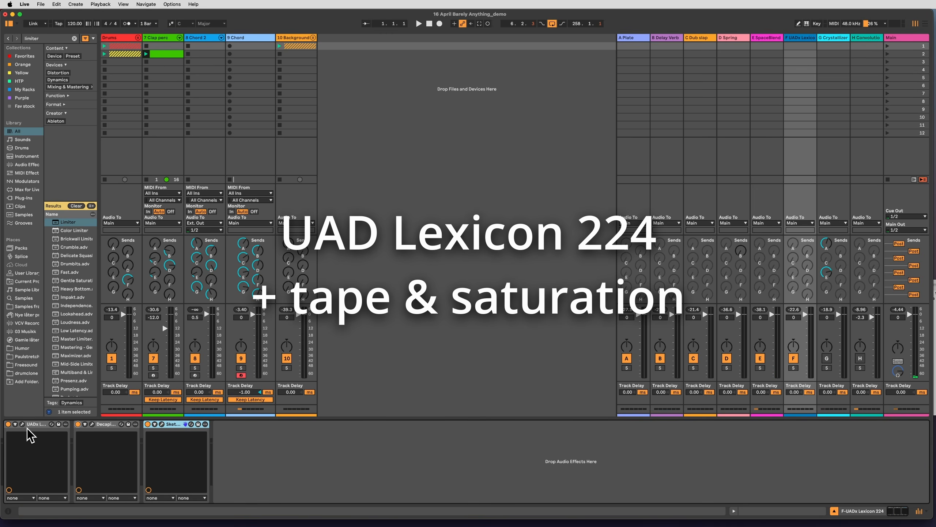
left_click(22, 423)
left_click_drag(604, 74, 472, 93)
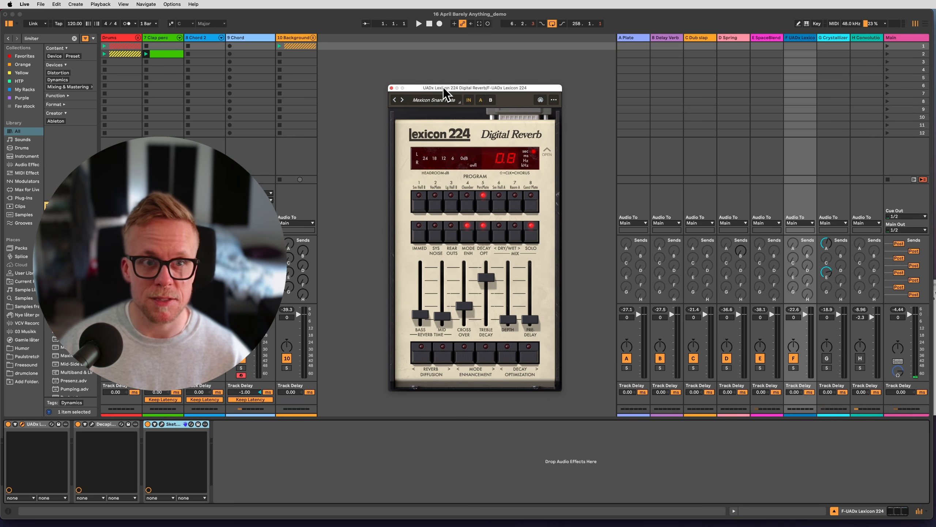
- Examine the Lexicon 224 reverb's settings and replace its window with the Decapitator saturation plug-in
left_click_drag(446, 88, 452, 56)
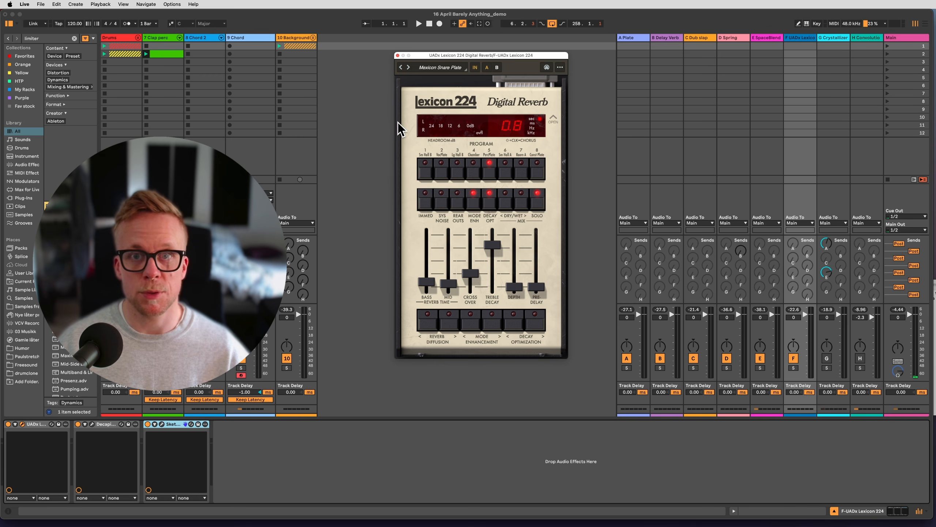
left_click_drag(483, 54, 477, 58)
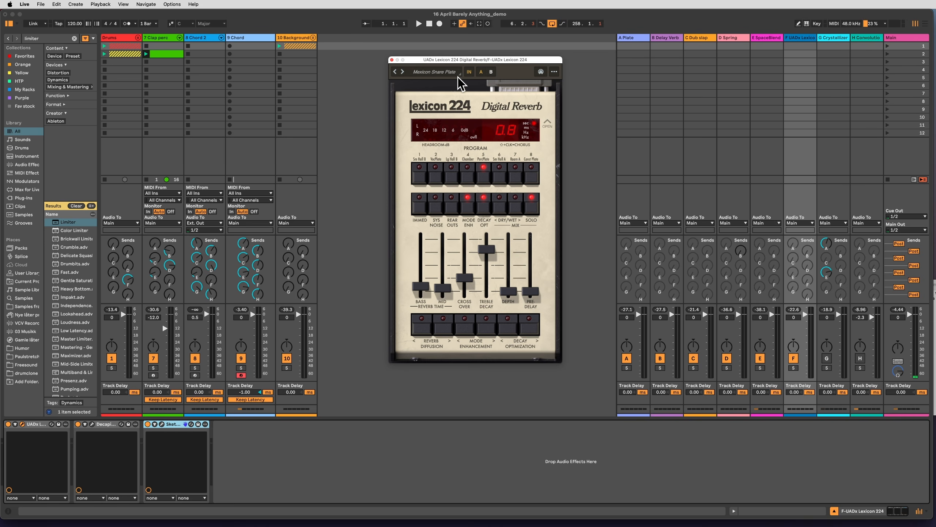
left_click(391, 60)
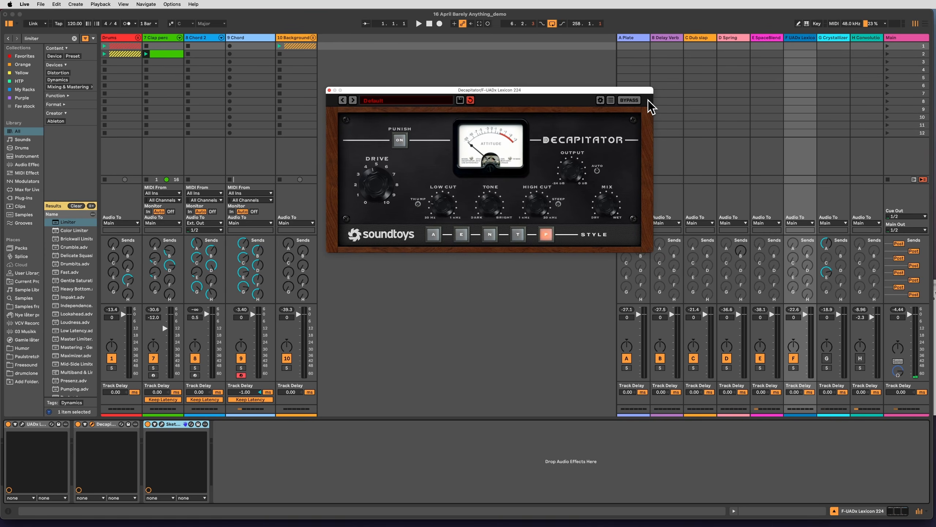
- Examine the Decapitator's settings in an enlarged window, then close it and unfold the plug-in's parameters in the device chain
left_click_drag(661, 262, 789, 323)
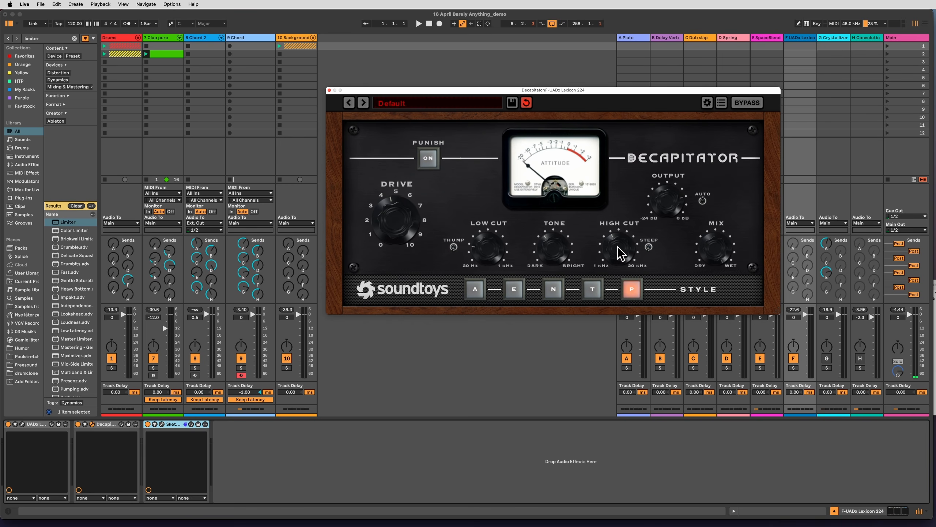
left_click(85, 424)
left_click(92, 425)
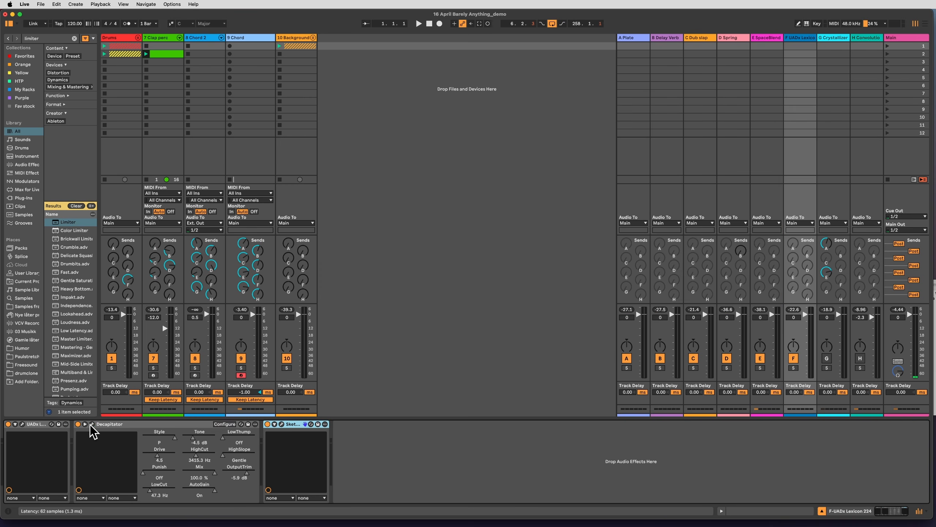
- Open the SketchCassette II window over the empty workspace, choose the Type IV tape and try its Age slider toward Worn
left_click(281, 424)
left_click_drag(837, 65, 524, 126)
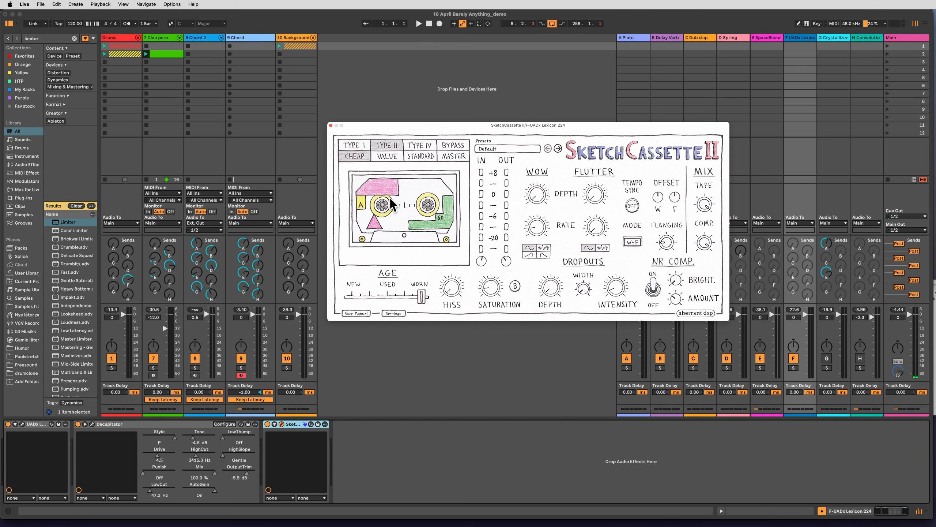
left_click(413, 142)
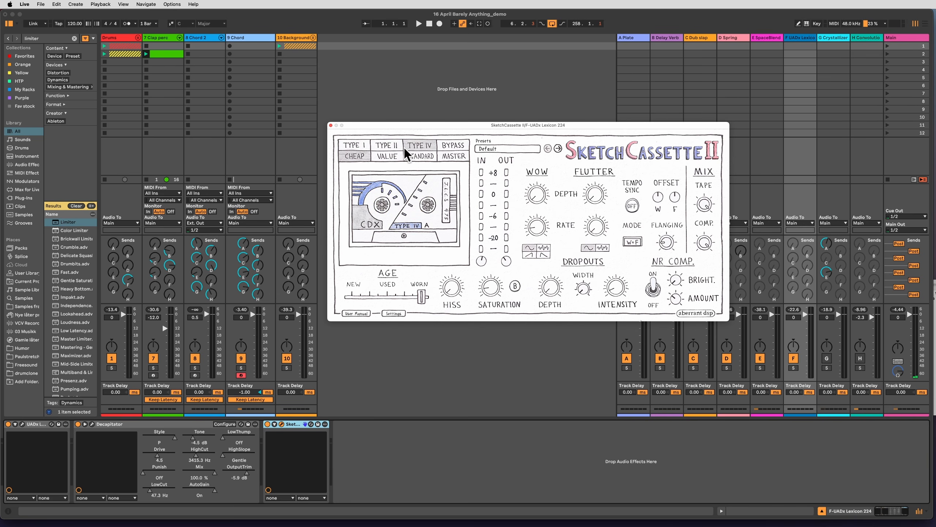
left_click_drag(414, 293, 434, 297)
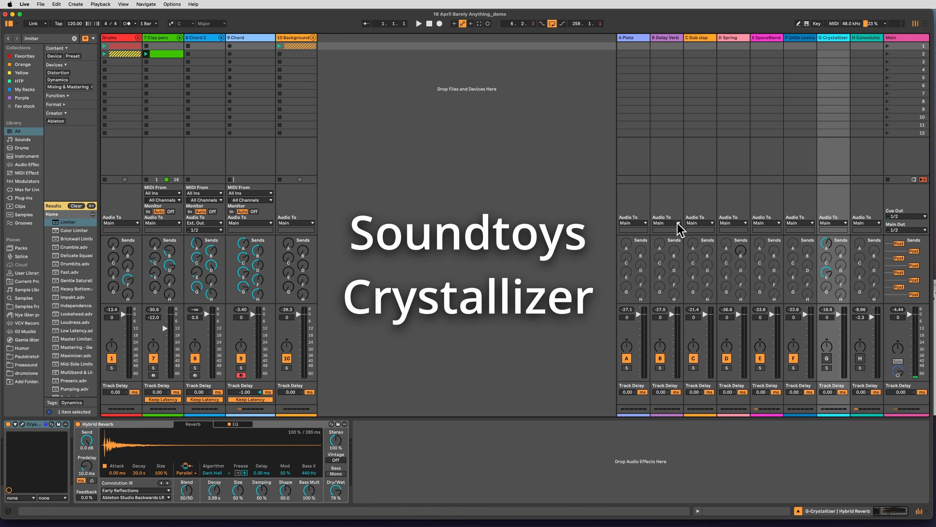
- Activate the G Crystallizer return and open its Crystallizer plug-in window, enlarged and placed above the mixer's send controls
left_click(827, 361)
left_click(826, 368)
left_click(826, 369)
left_click(22, 424)
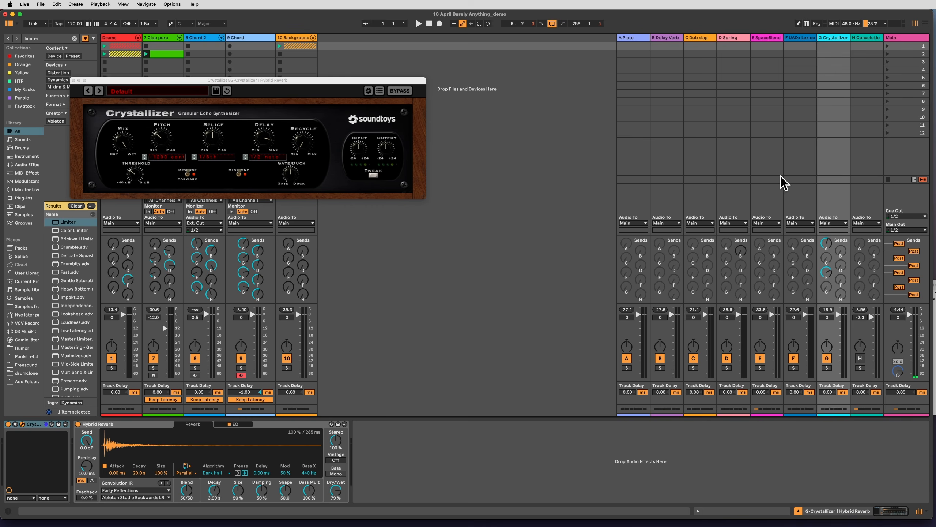
left_click_drag(334, 87, 535, 77)
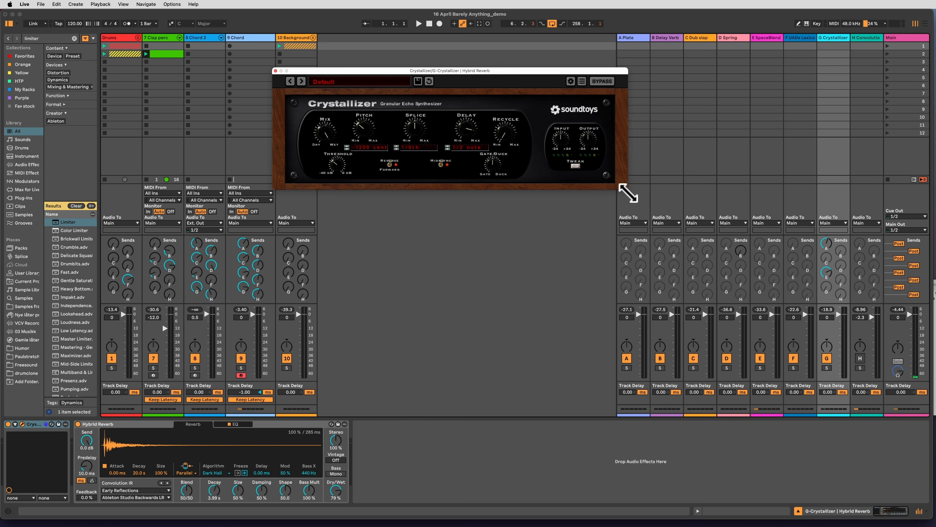
left_click_drag(626, 190, 808, 250)
left_click_drag(661, 70, 724, 57)
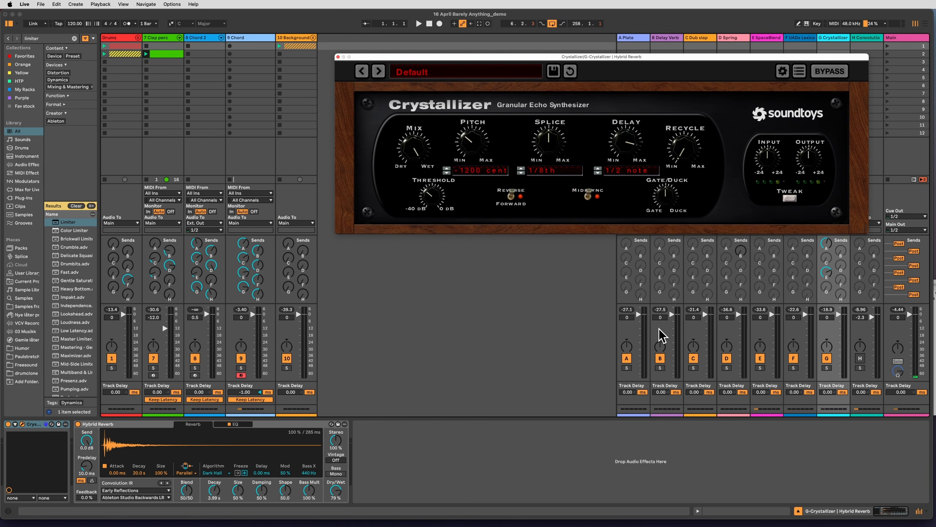
- Audition the G Crystallizer return against the chord, first in the full mix and then in solo
left_click(830, 359)
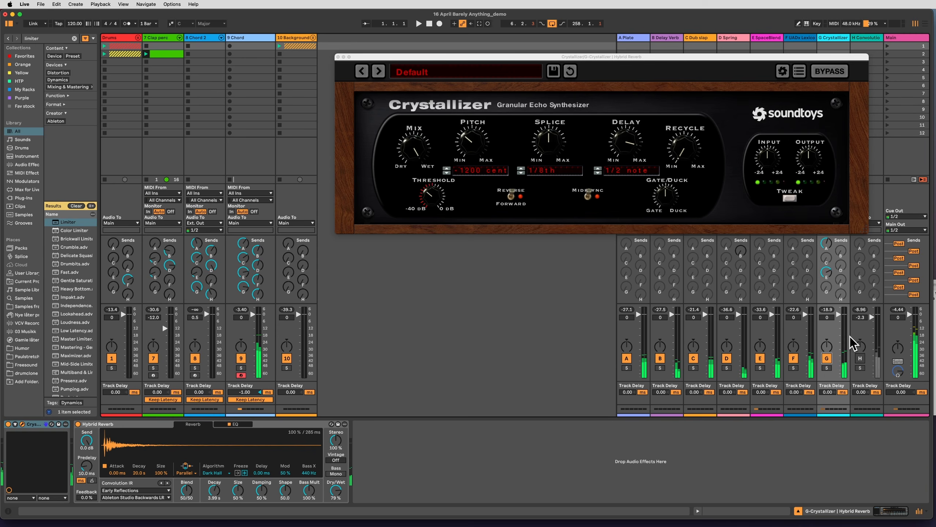
left_click(828, 368)
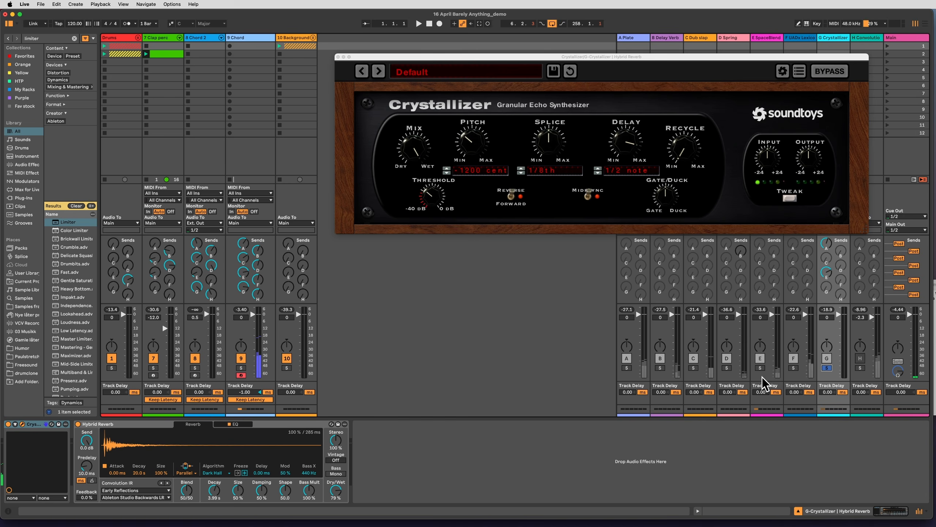
left_click(827, 367)
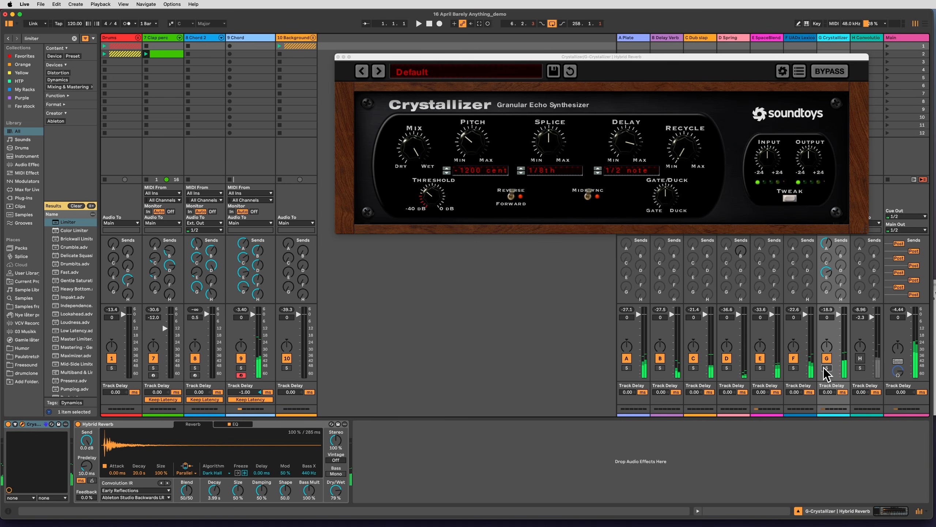
- Deactivate return tracks A to F to hear the chord with only the Crystallizer, then reactivate them
left_click(794, 360)
left_click(760, 360)
left_click(727, 360)
left_click(694, 359)
left_click(660, 359)
left_click(627, 358)
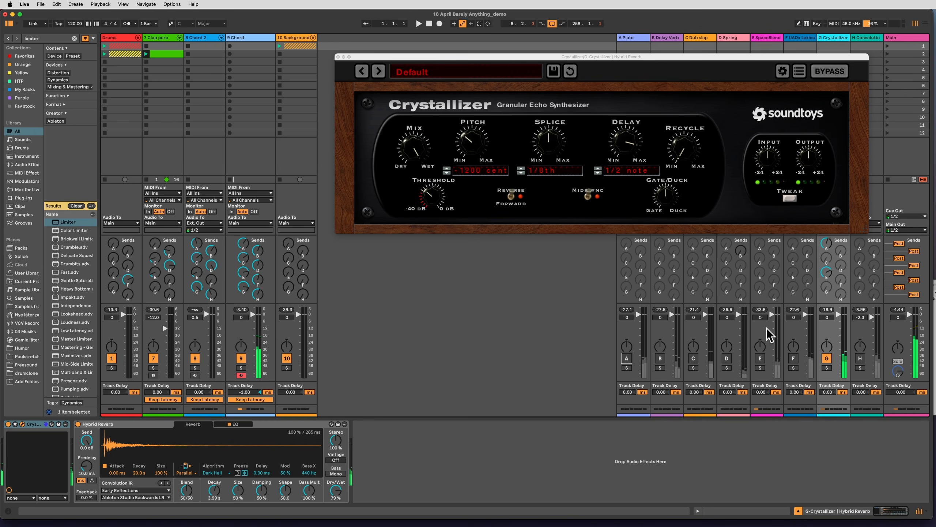
mouse_move(693, 363)
left_mouse_down()
mouse_move(790, 359)
mouse_move(820, 371)
left_mouse_up()
- Audition the G Crystallizer return in solo, alone and together with E SpaceBlender, then clear both solos and close the Crystallizer window
left_click(827, 367)
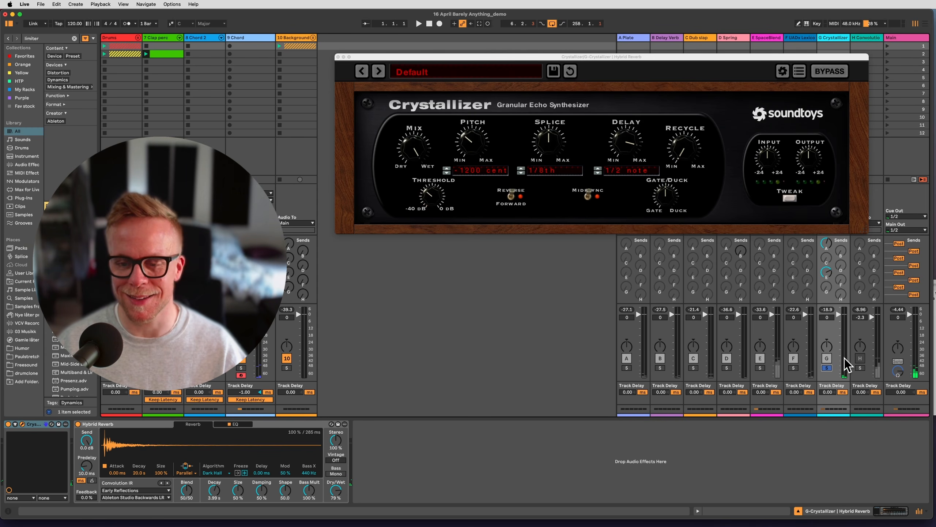
left_click_drag(805, 72, 536, 79)
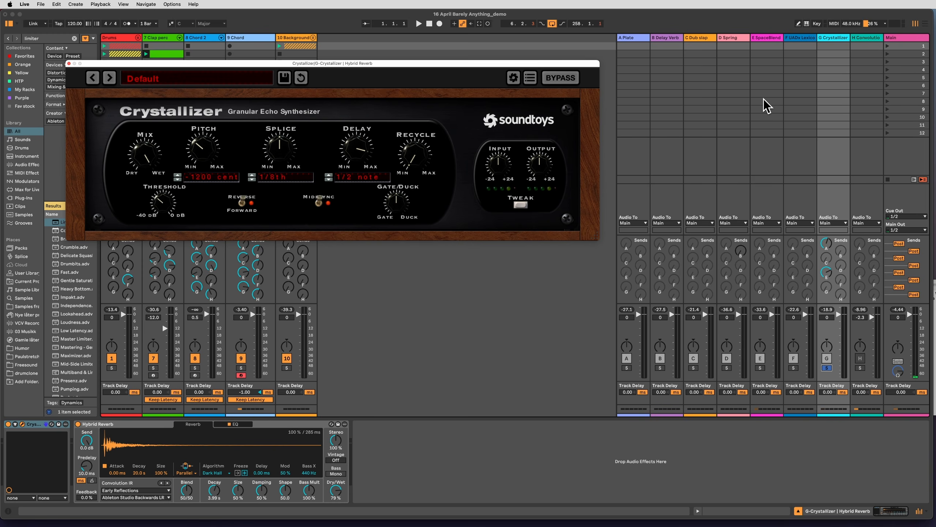
left_click(760, 367)
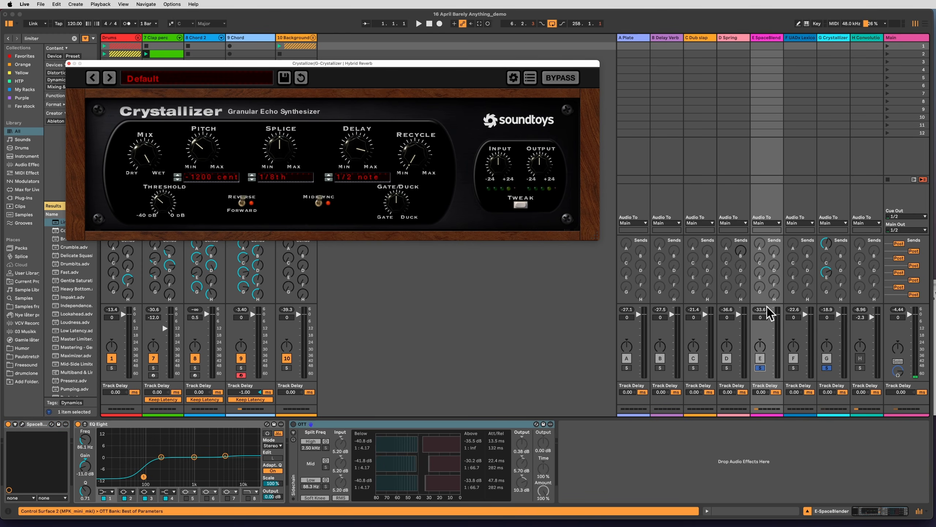
left_click(832, 167)
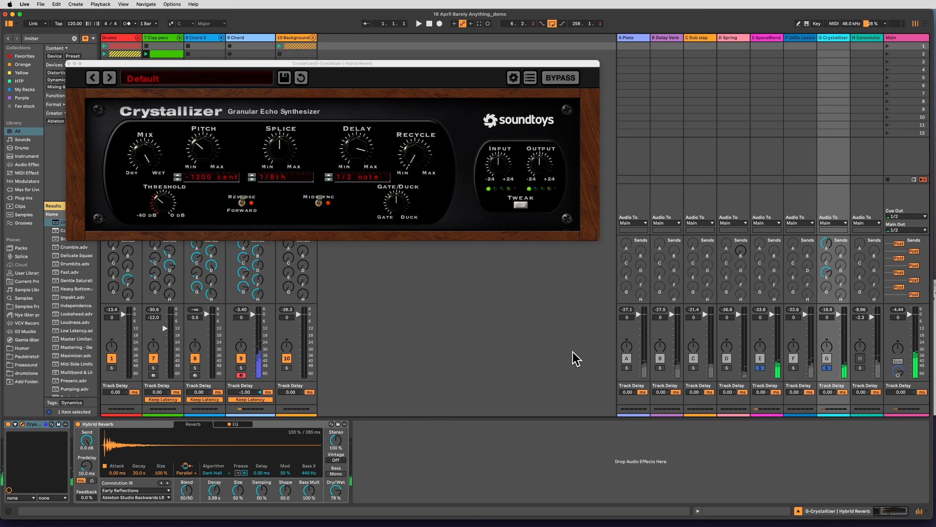
left_click(827, 368)
left_click(762, 368)
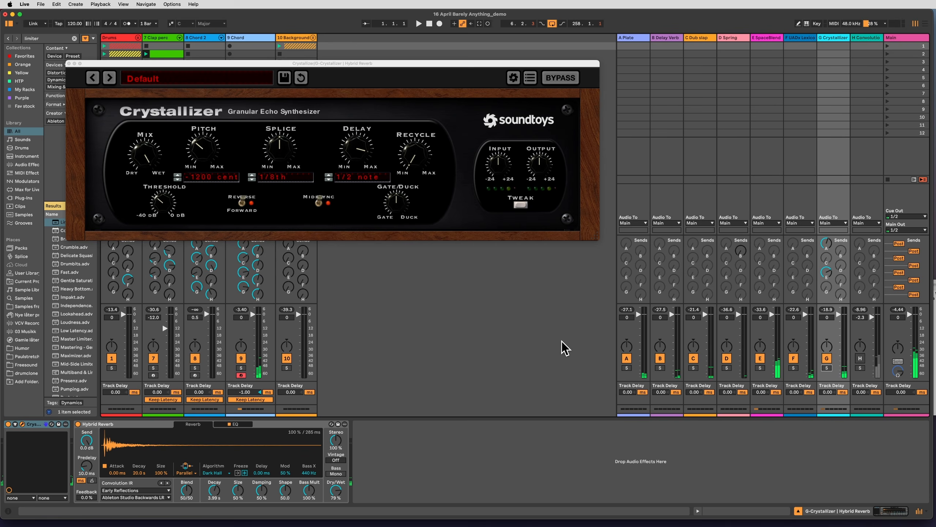
left_click(68, 63)
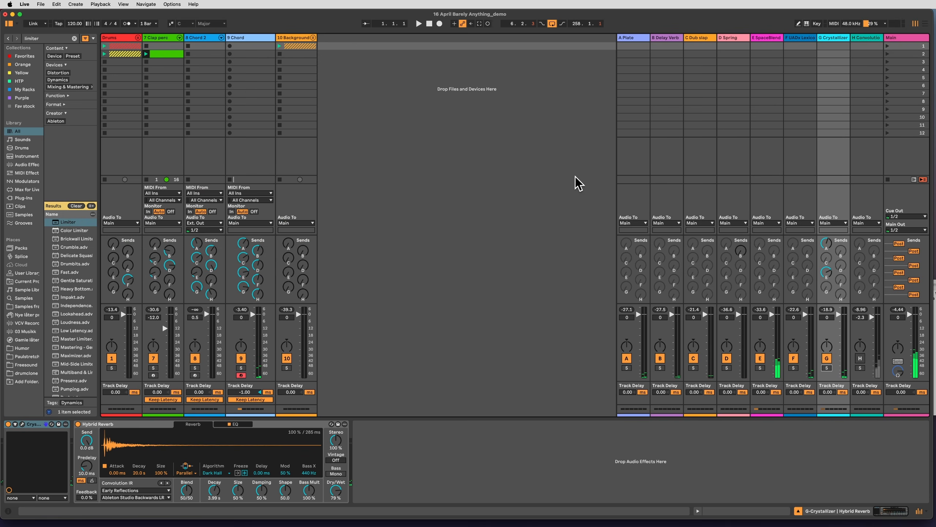
- Examine the H Convolution return's effects and the Reverb 1 and Reverb 2 chains of its Convolution Dub 1 rack, then solo the return
left_click(867, 155)
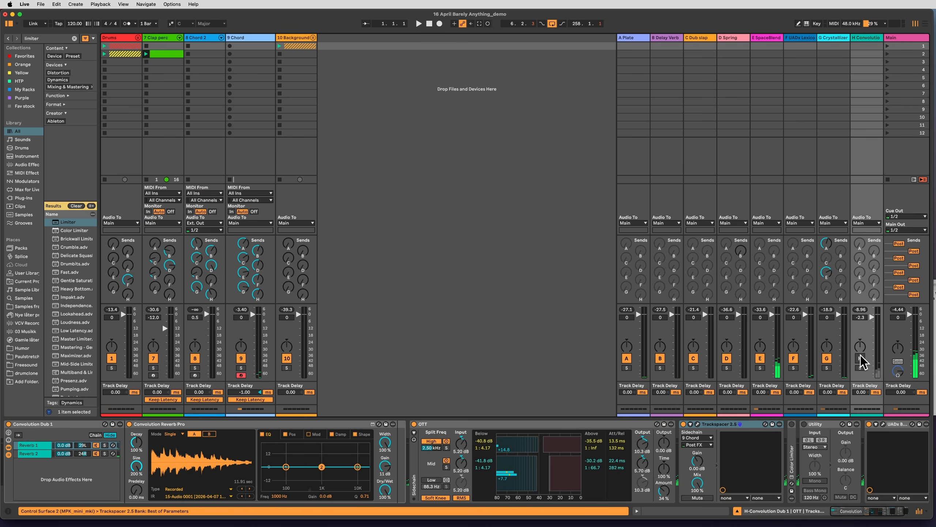
scroll(480, 465, "right", 3)
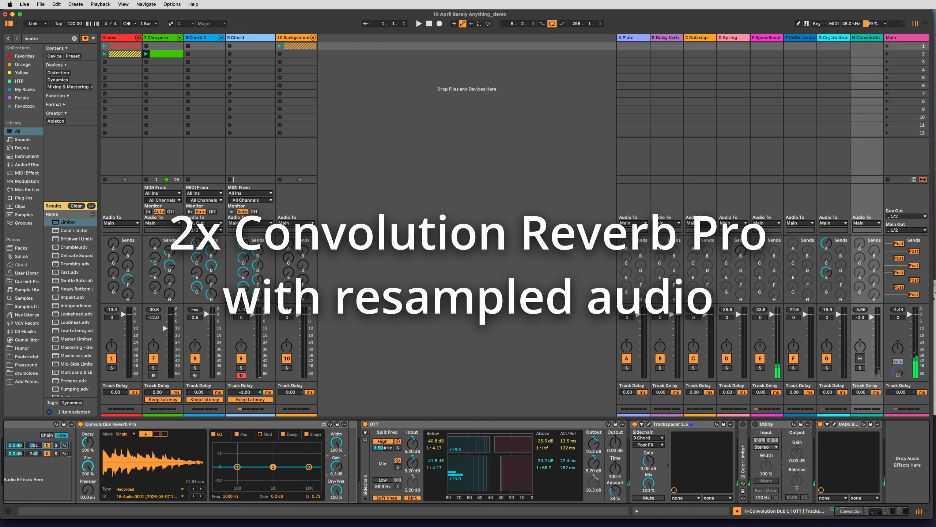
scroll(378, 466, "left", 3)
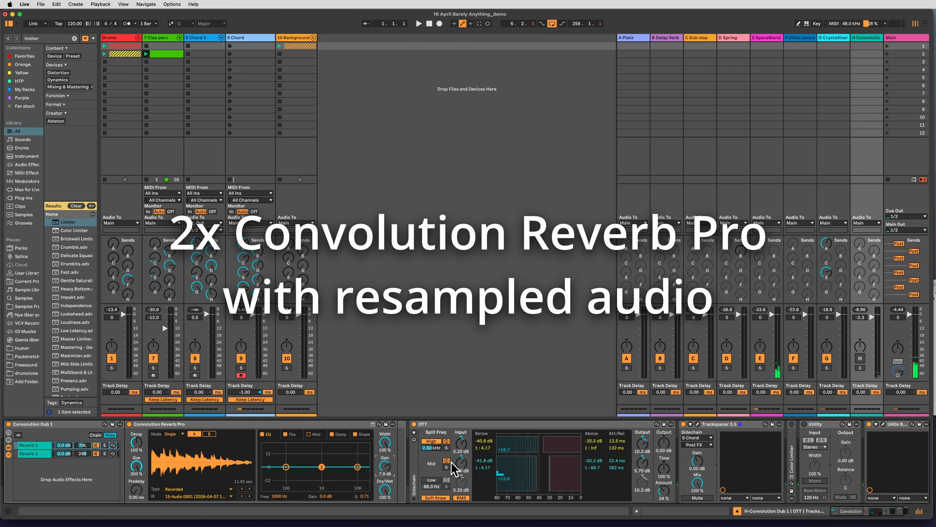
left_click(35, 424)
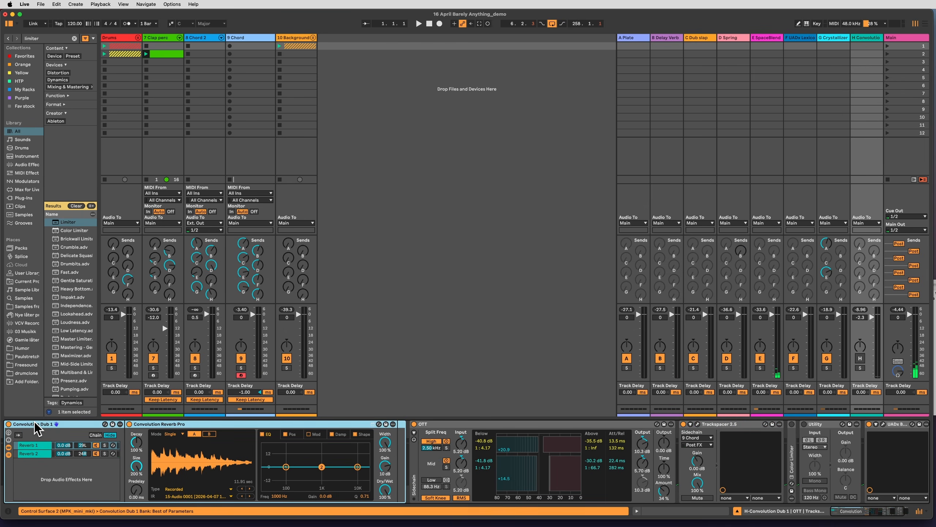
left_click(34, 452)
left_click(34, 446)
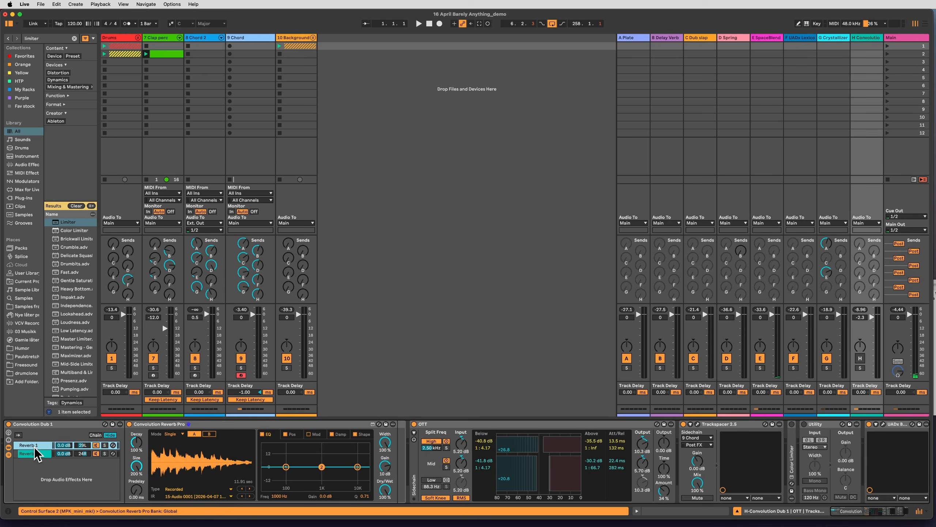
left_click(37, 444)
left_click(860, 367)
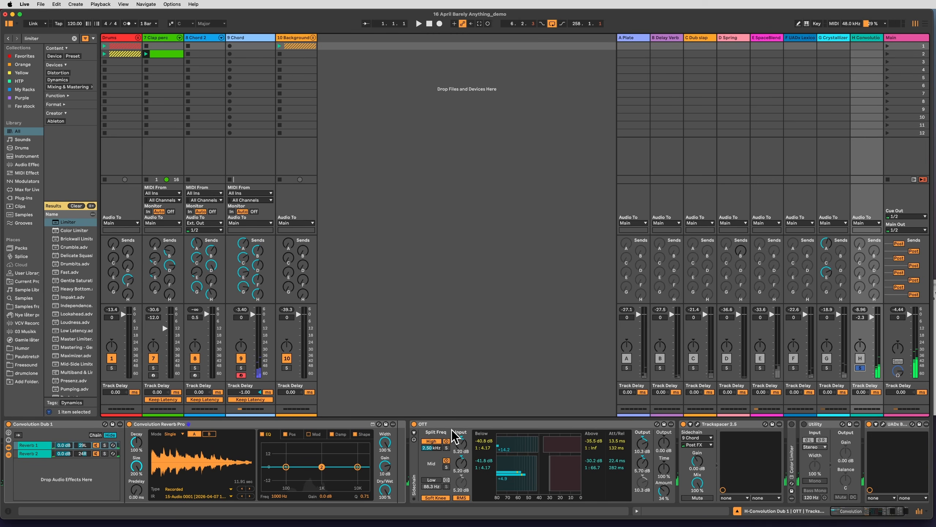
- Bypass OTT on the H return and try Utility ahead of it with both phase inversions off and the gain at 20 dB
left_click(414, 424)
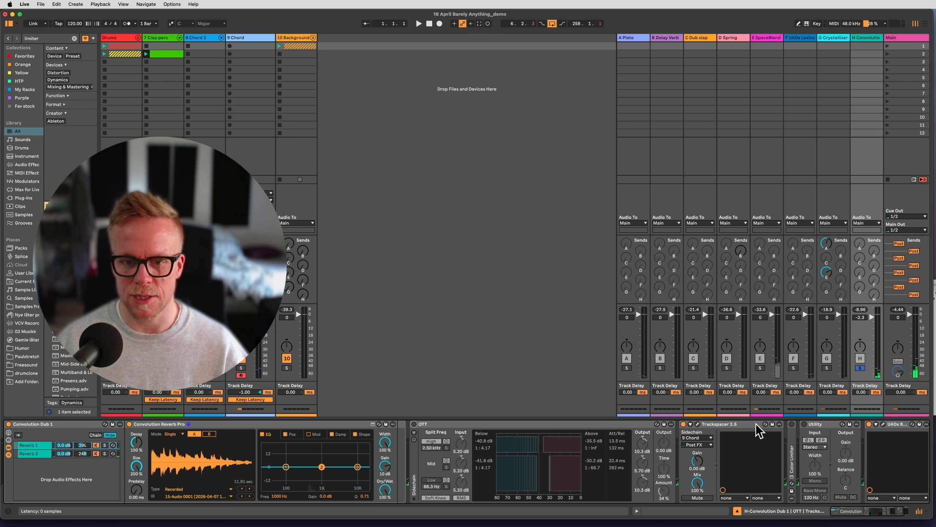
left_click_drag(826, 424, 410, 429)
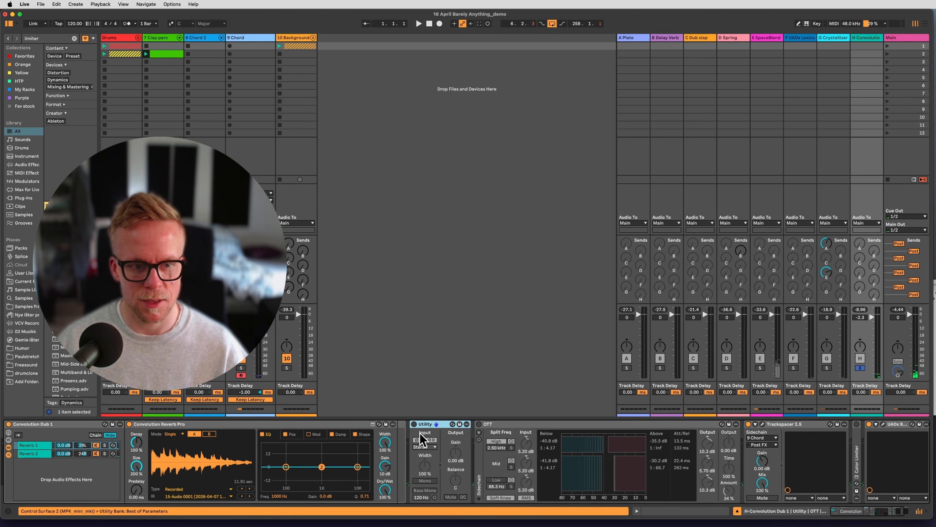
left_click(432, 440)
left_click(420, 440)
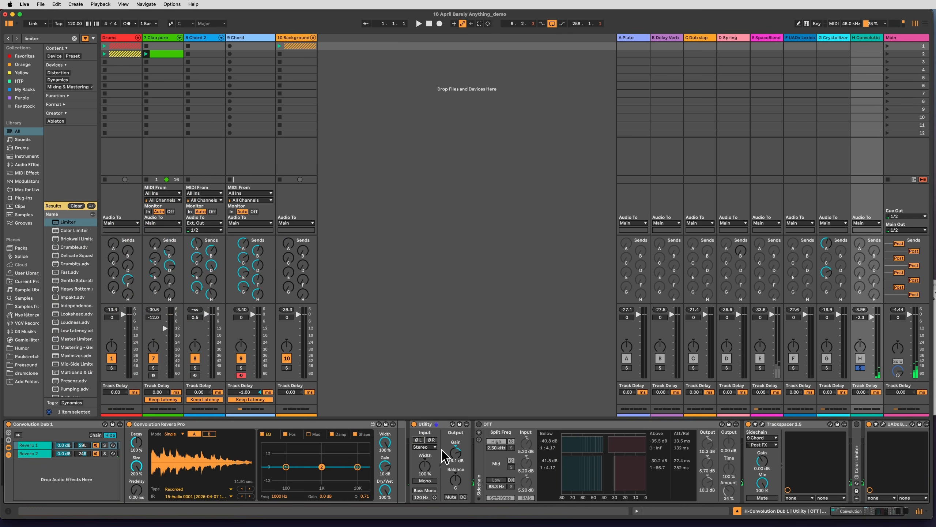
left_click_drag(456, 452, 456, 441)
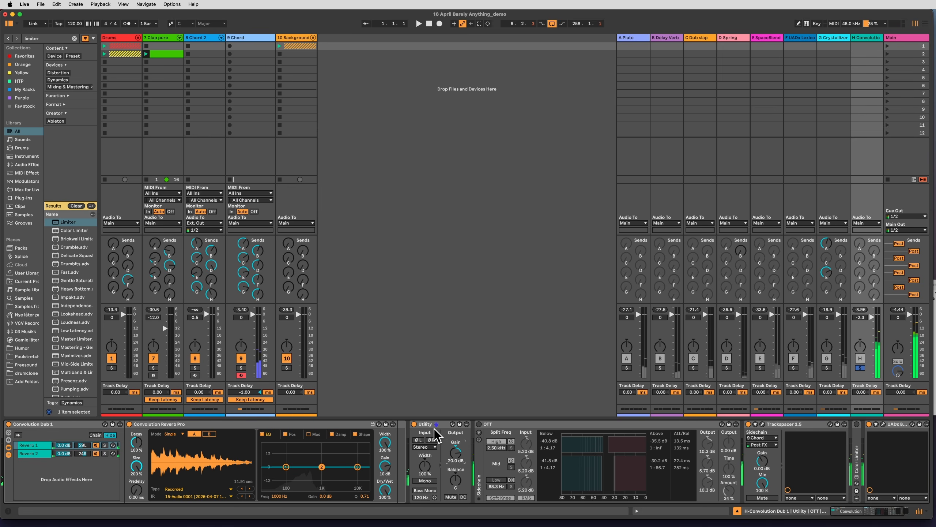
- Compare the sound with Utility bypassed, restore its original settings and place after Trackspacer, then re-enable OTT and unsolo the H return
left_click(414, 425)
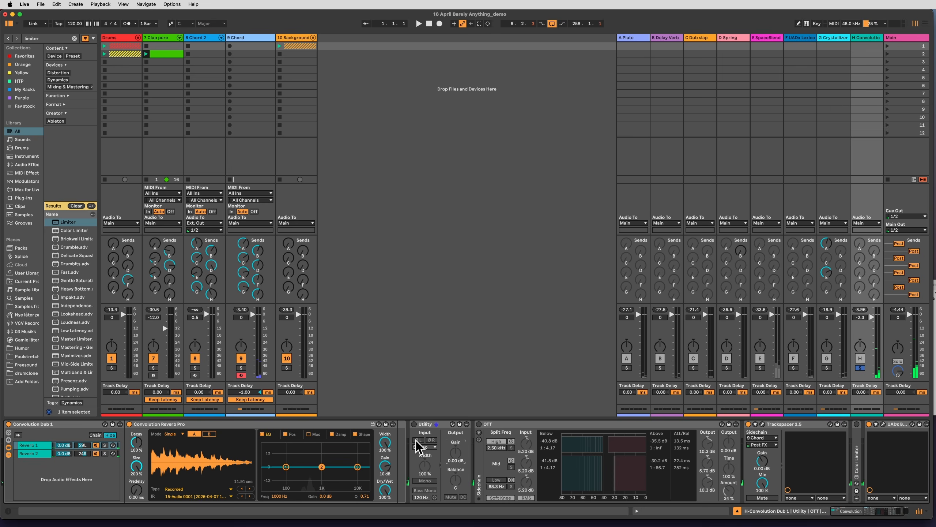
left_click(413, 425)
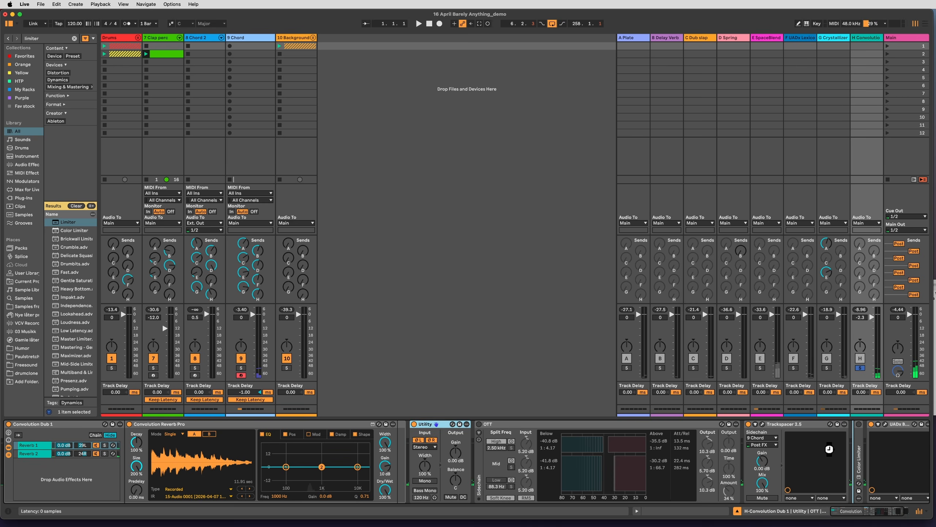
left_click_drag(832, 449, 833, 451)
left_click(412, 427)
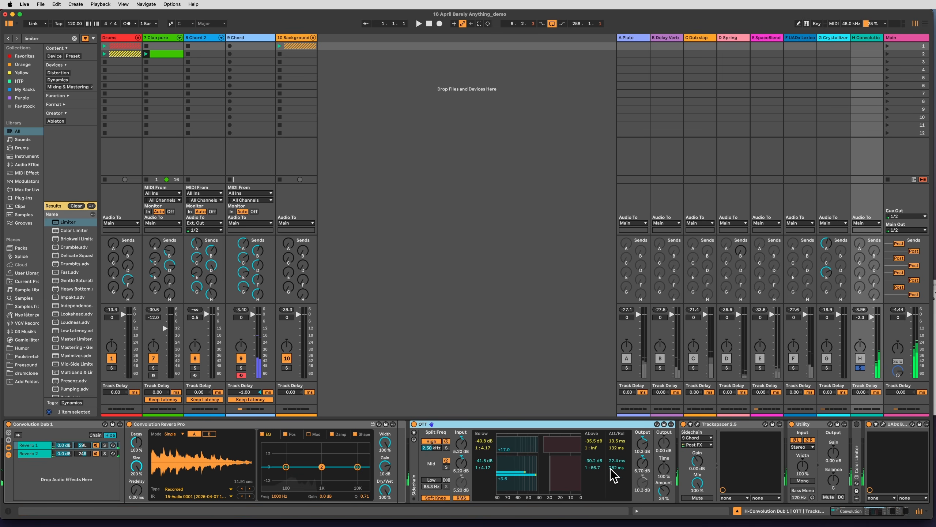
left_click(861, 368)
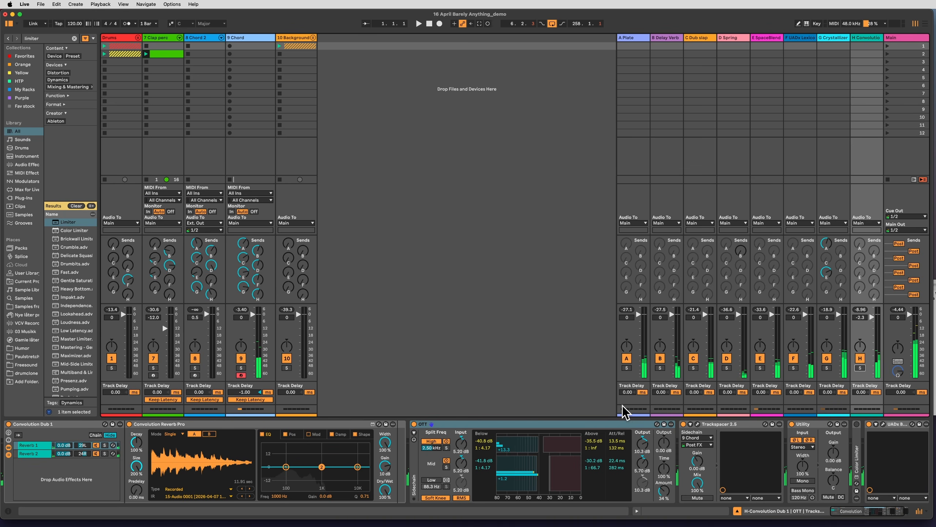
- Set the OTT amount to 47 % on the H return and switch off Trackspacer 2.5
left_click_drag(663, 491, 664, 468)
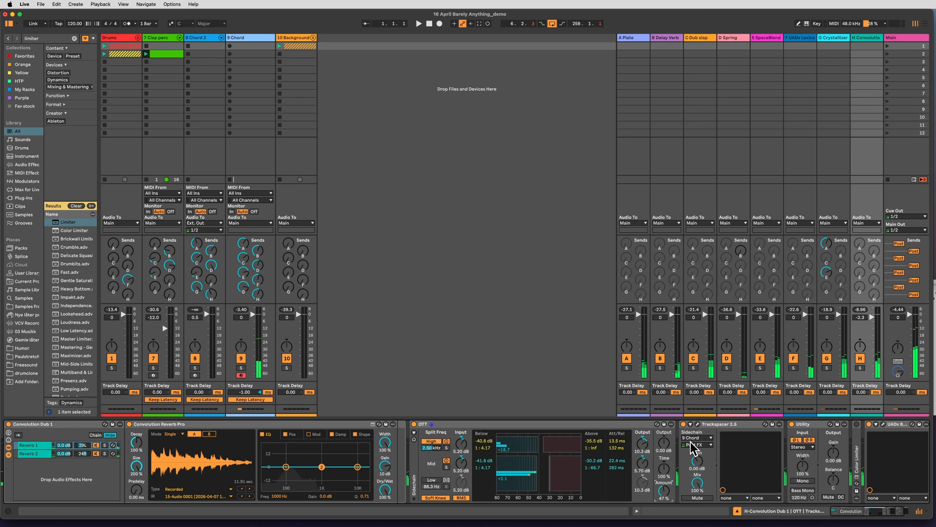
left_click(683, 424)
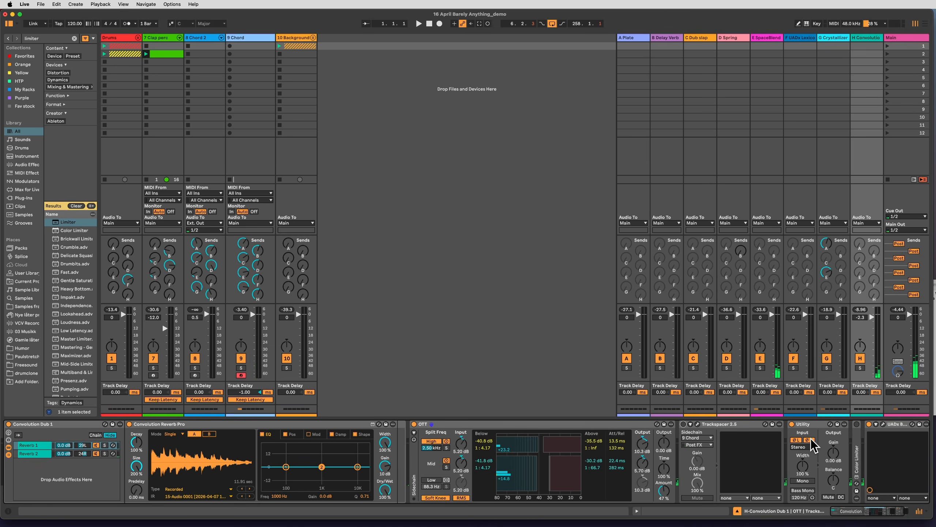
scroll(633, 458, "right", 3)
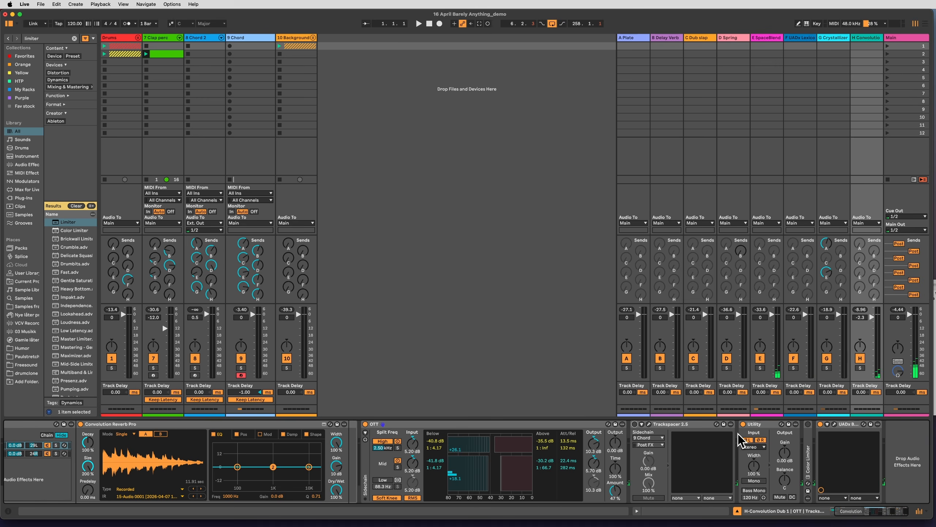
- Re-enable Trackspacer 2.5 on the H return and open its interface to examine the ducking curve and amount
left_click(635, 424)
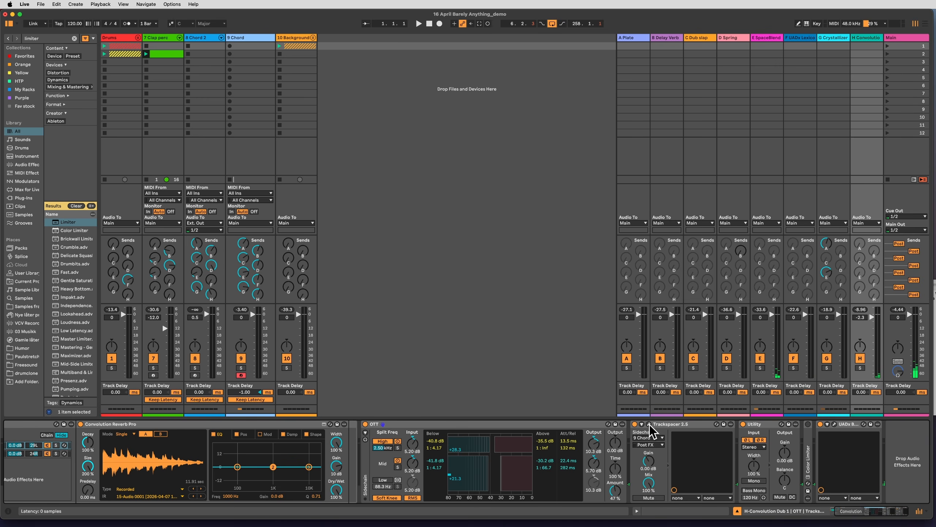
left_click(649, 424)
left_click_drag(722, 68, 526, 105)
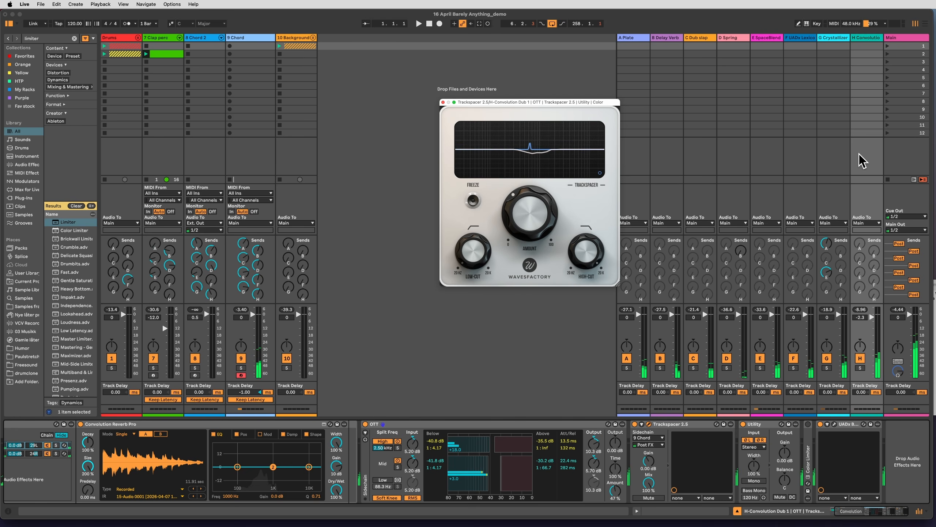
mouse_move(531, 203)
mouse_move(543, 237)
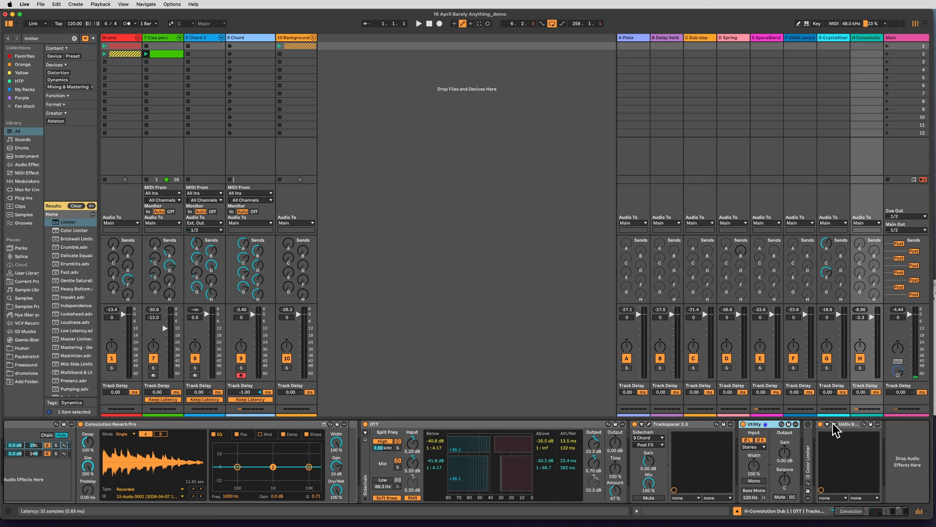
- Open UADx Brigade Chorus on the H return, solo the return and audition different chorus intensity settings
left_click(834, 425)
left_click(681, 59)
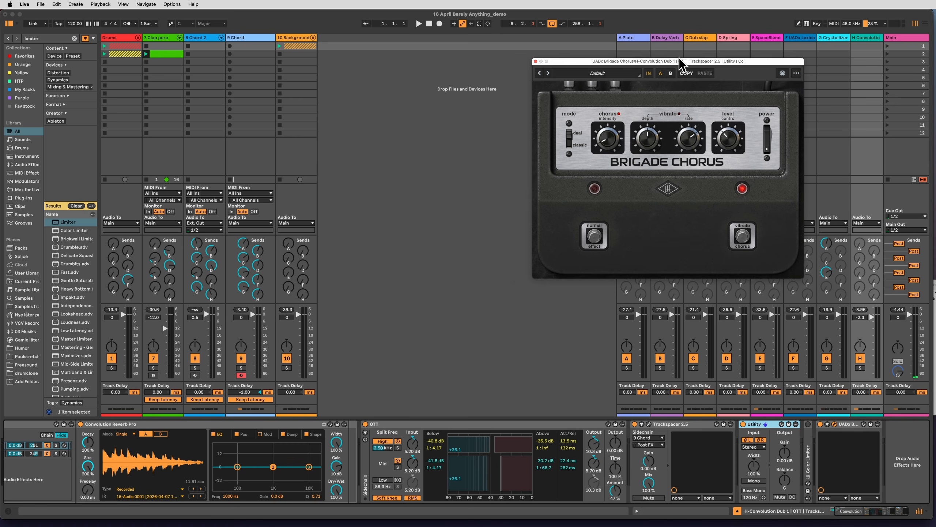
left_click_drag(680, 59, 534, 63)
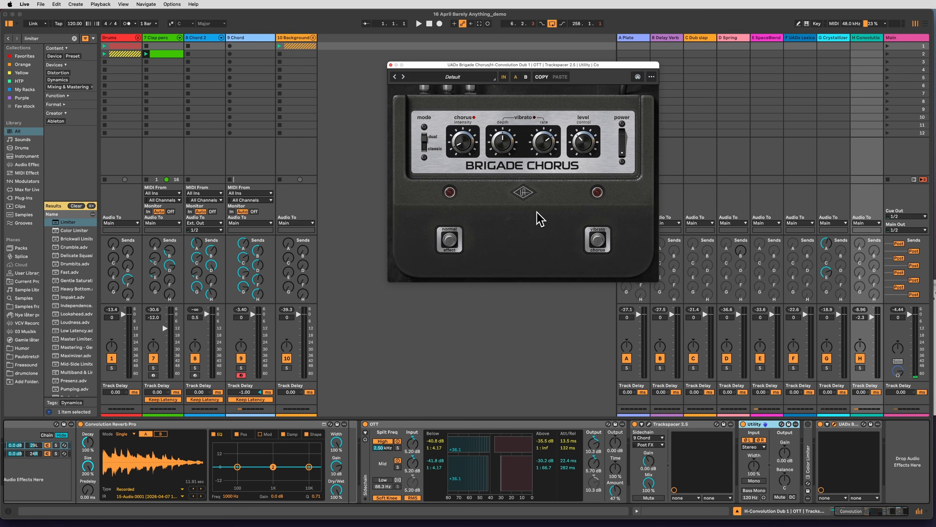
left_click_drag(510, 70, 453, 83)
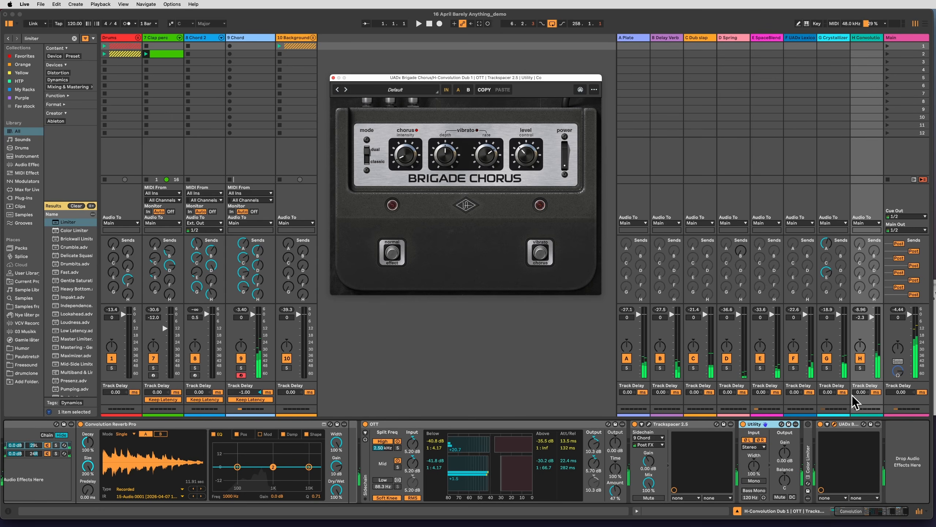
left_click(860, 367)
left_click(414, 149)
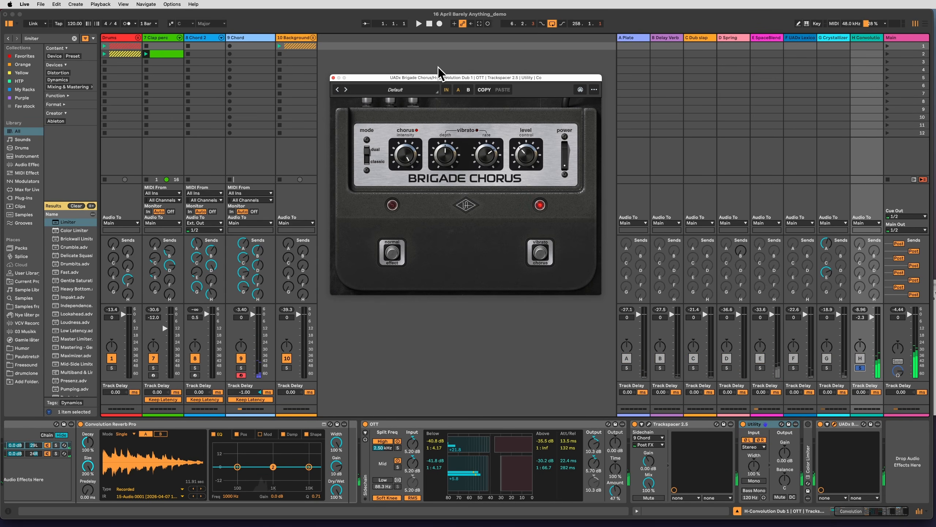
left_click_drag(411, 147, 412, 133)
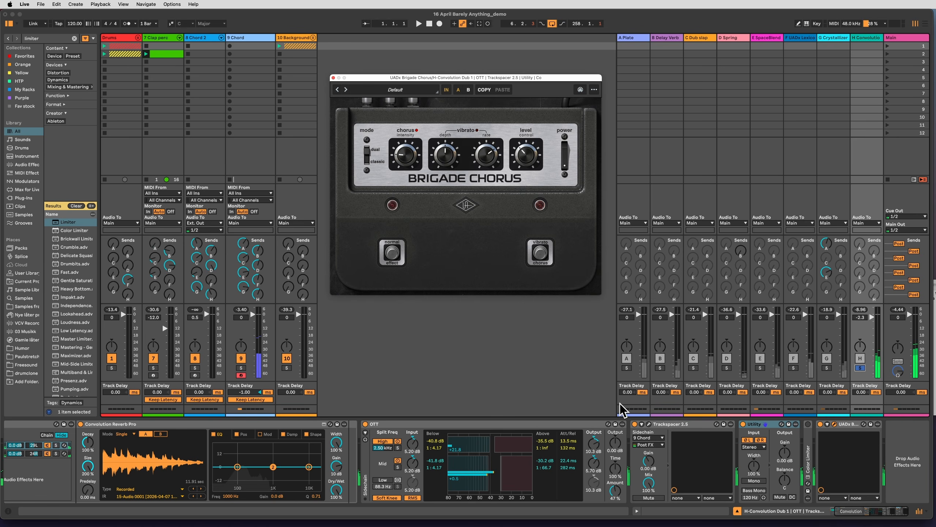
- Compare the H return with Brigade Chorus and Color Limiter bypassed and active, then unsolo it and close the chorus interface
left_click(822, 428)
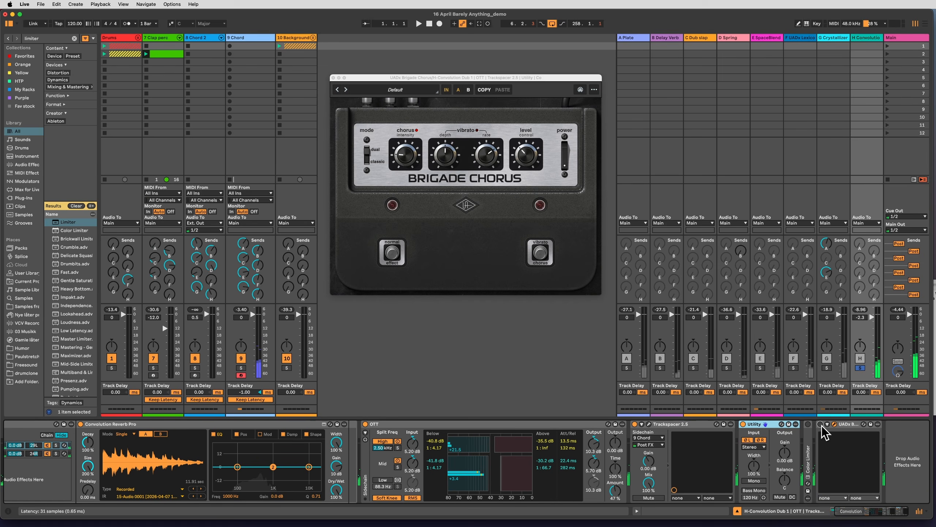
double_click(807, 447)
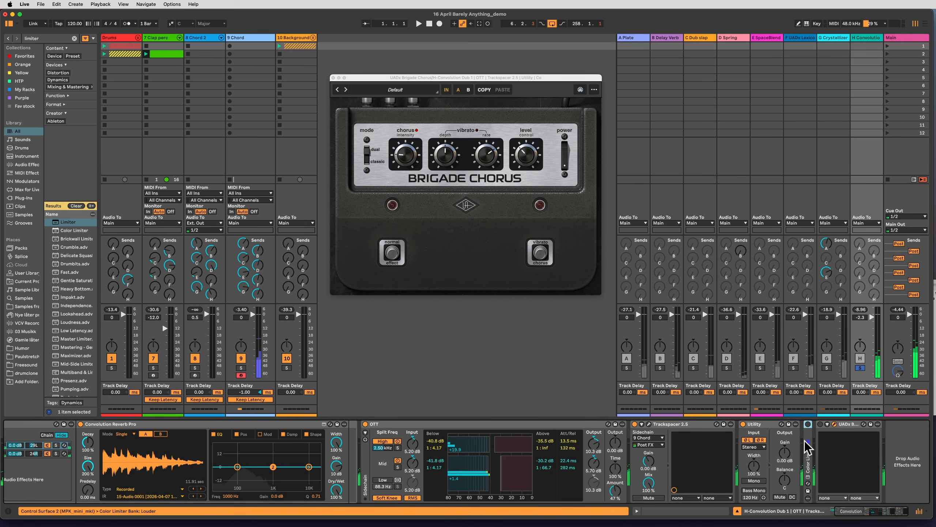
double_click(808, 425)
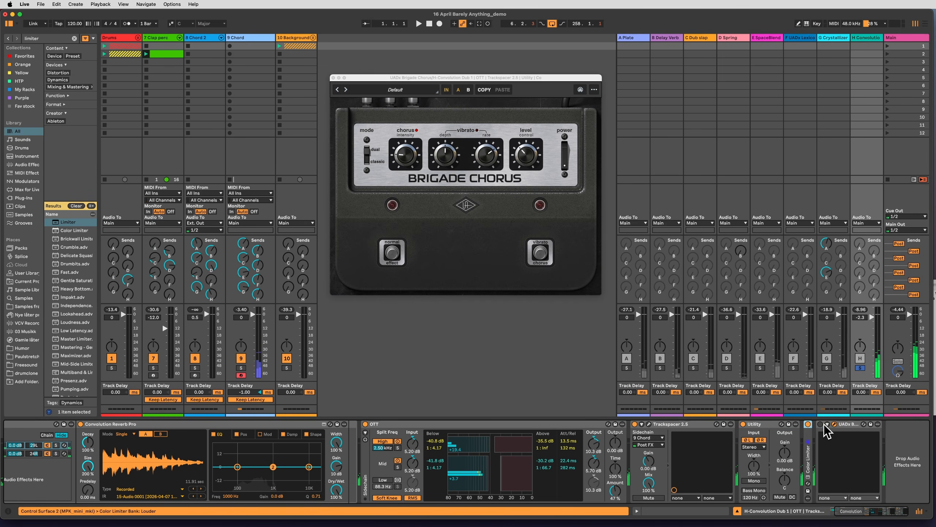
left_click(826, 427)
left_click(404, 155)
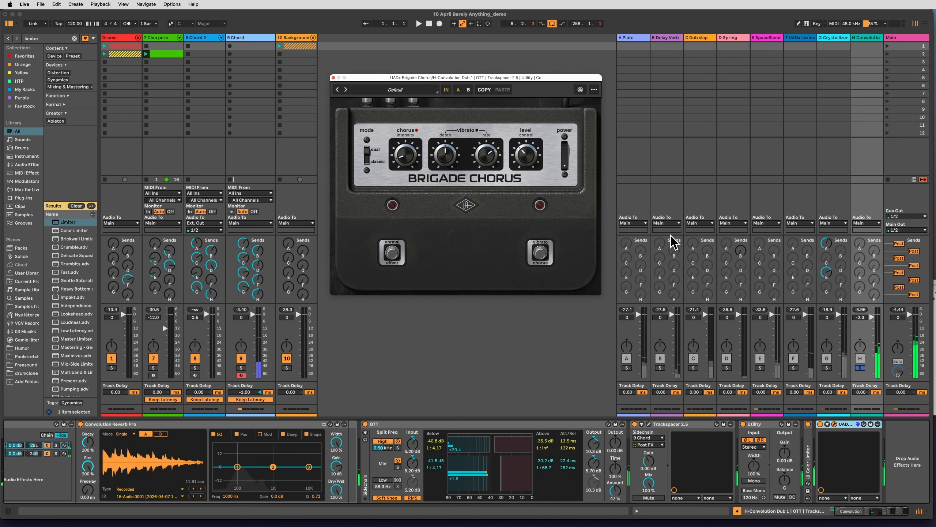
left_click(860, 367)
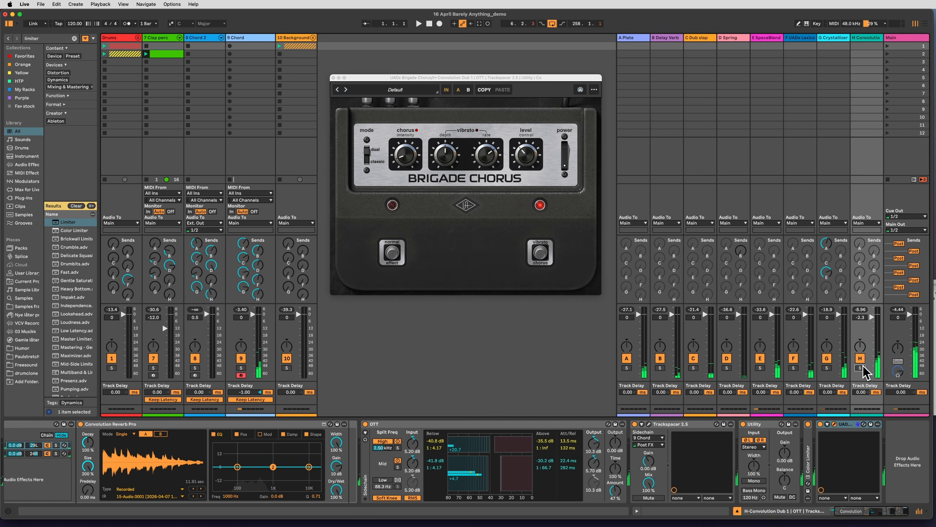
left_click(333, 78)
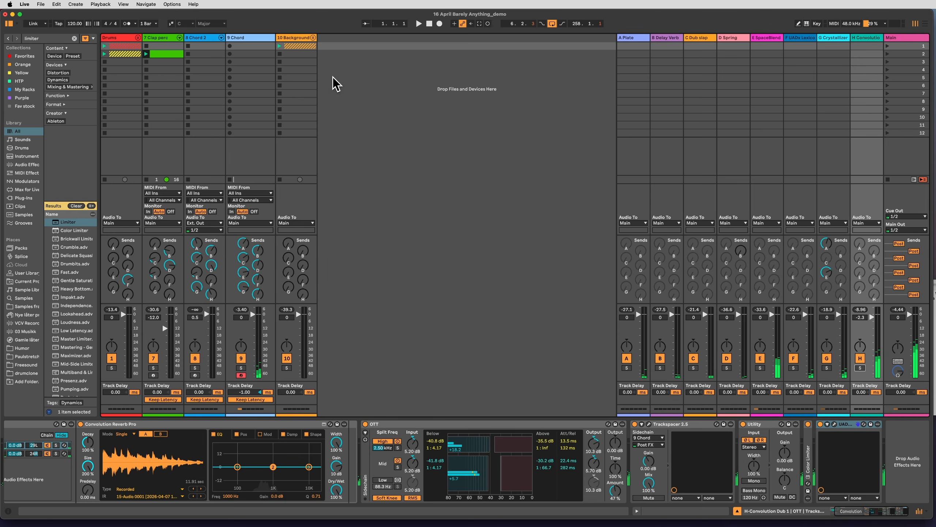
- Examine the Main track's effects chain, including UADx Studer A800 with its Dancehall 80's preset and the preset list
left_click(908, 37)
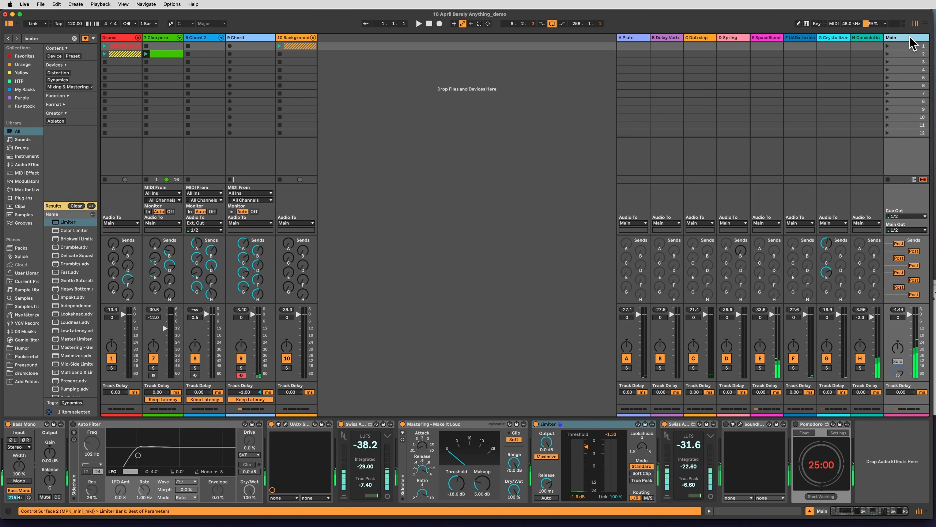
left_click(285, 424)
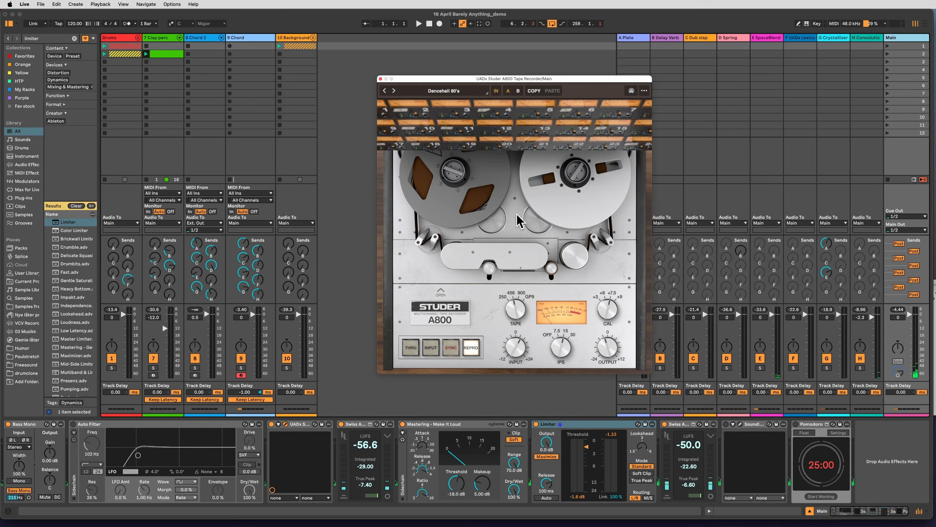
left_click(458, 91)
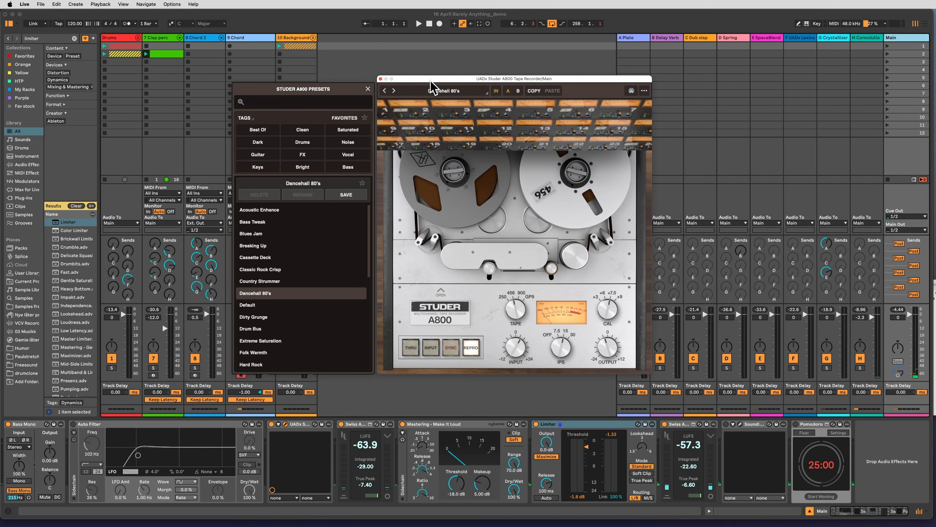
left_click(381, 79)
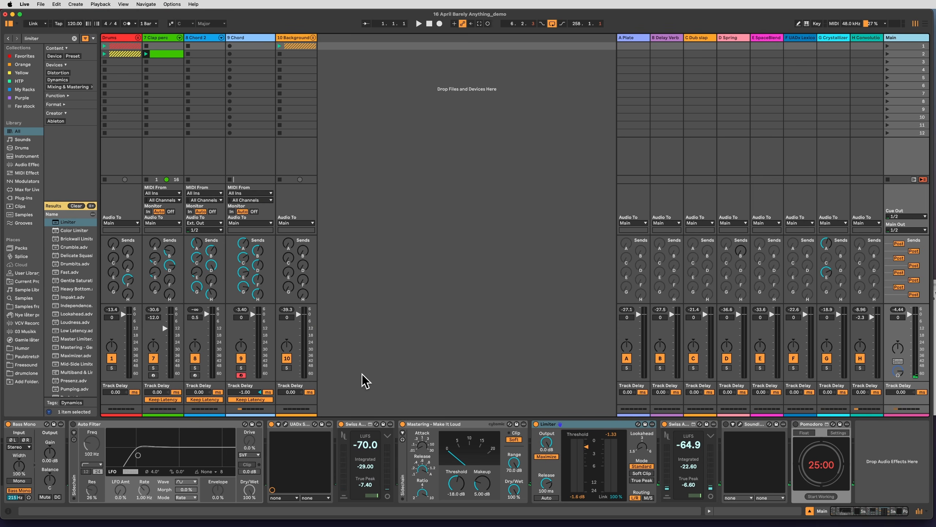
left_click(285, 424)
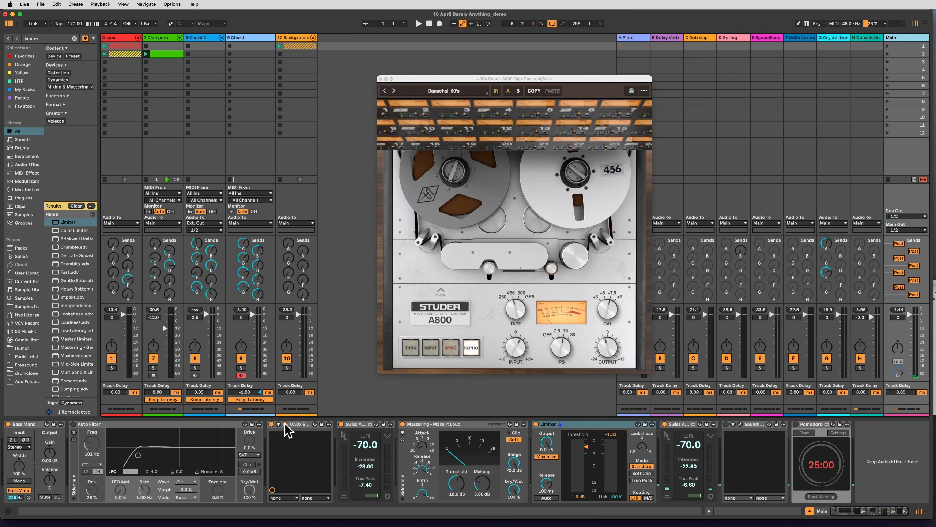
left_click(285, 424)
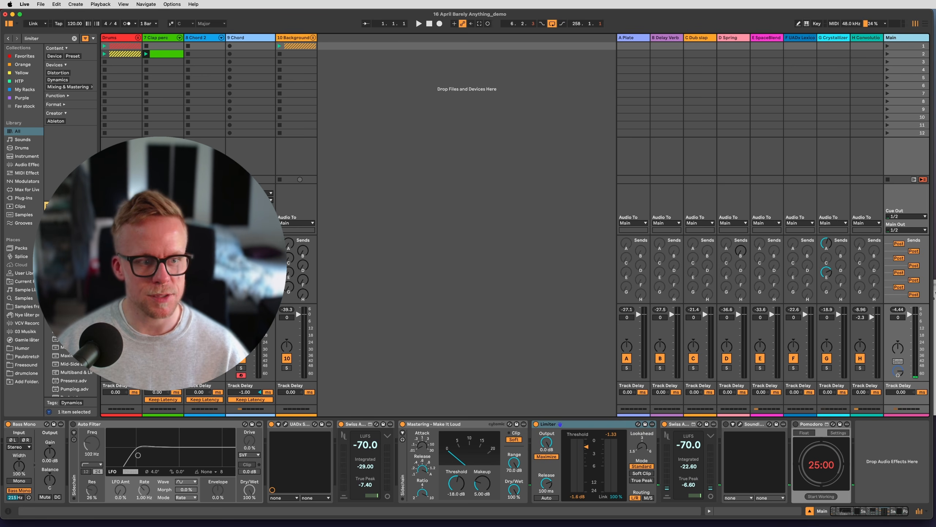
- Play the project, lower the H Convolution return's volume to -7.0 dB and show its devices
key("space")
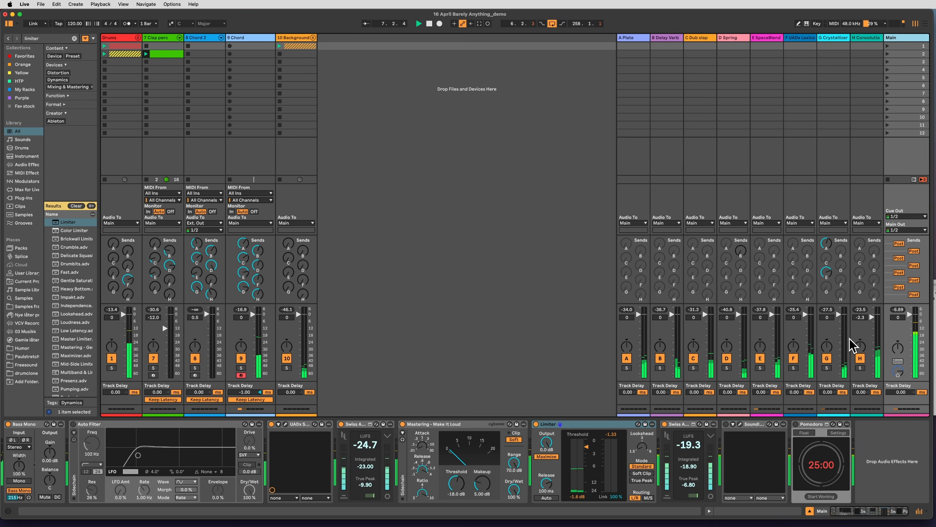
left_click_drag(872, 325, 872, 327)
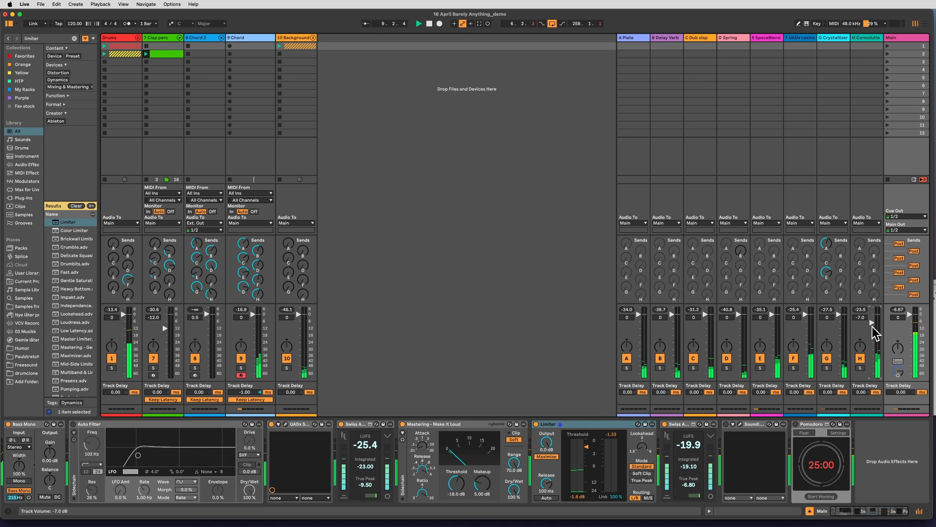
left_click(861, 162)
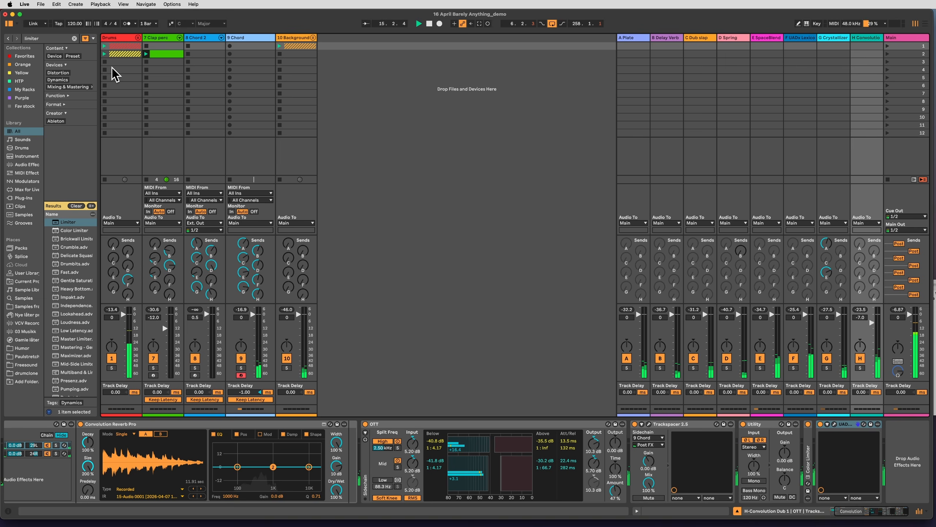
- Unfold the Drums group, stop playback and display the A Plate return's effects
left_click(138, 38)
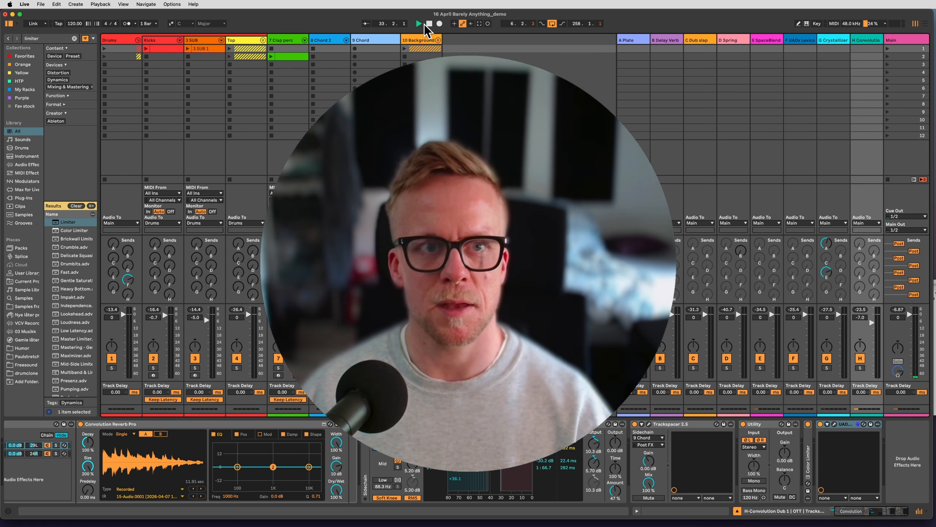
left_click(638, 41)
left_click(861, 40)
left_click(638, 41)
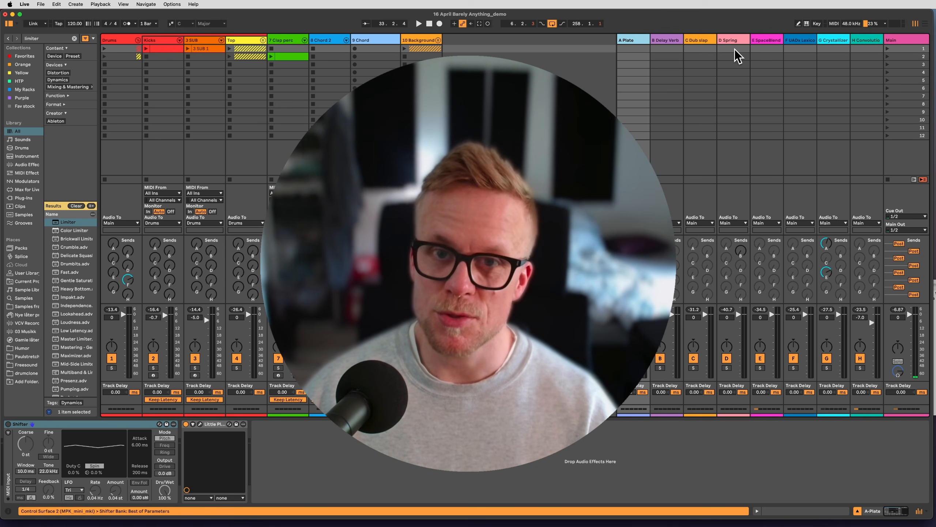